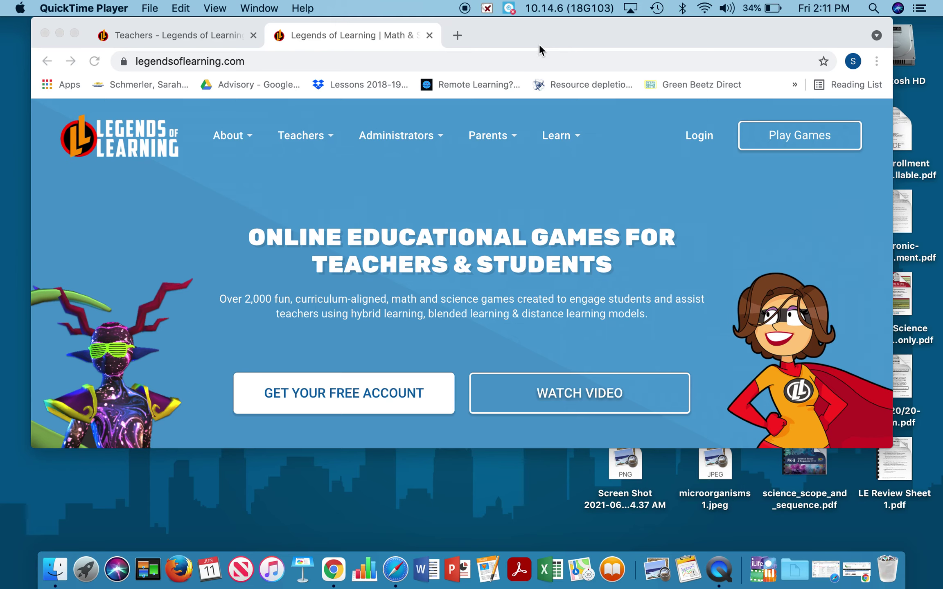
Expand the browser window to full screen and look over the Legends of Learning homepage and its site sections for teachers, administrators and parents
left_click(75, 33)
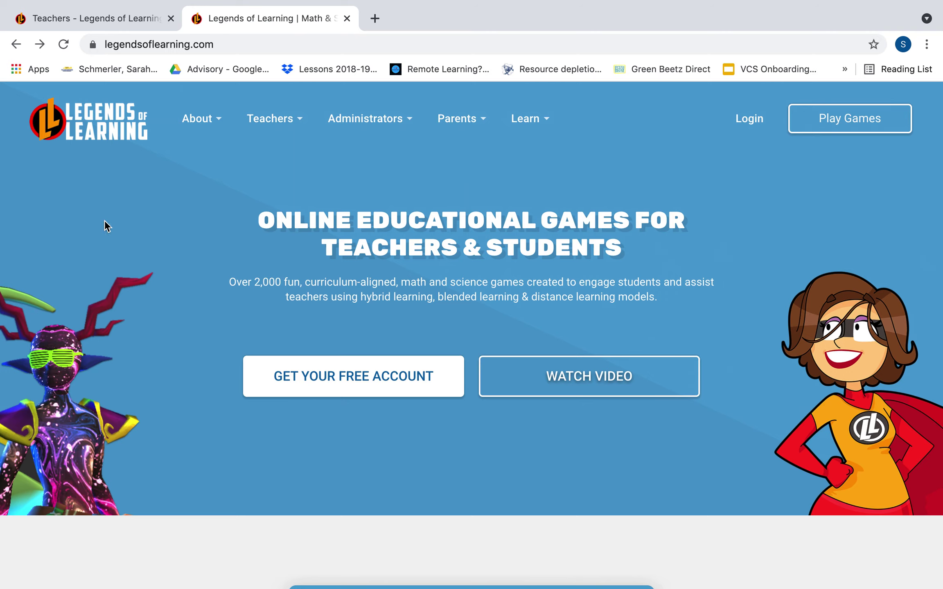
scroll(247, 253, "down", 1)
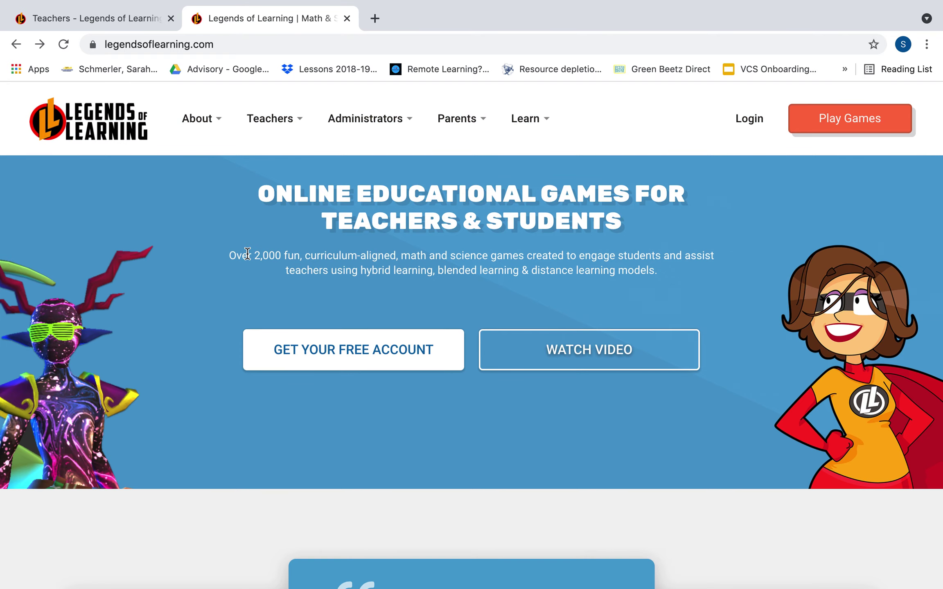
scroll(248, 252, "down", 20)
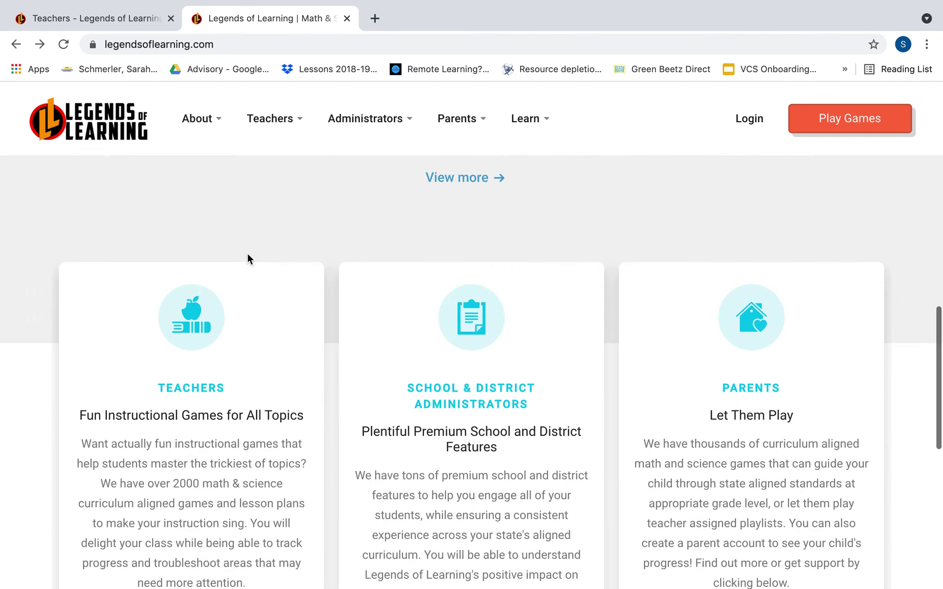
scroll(247, 253, "up", 7)
scroll(248, 253, "down", 2)
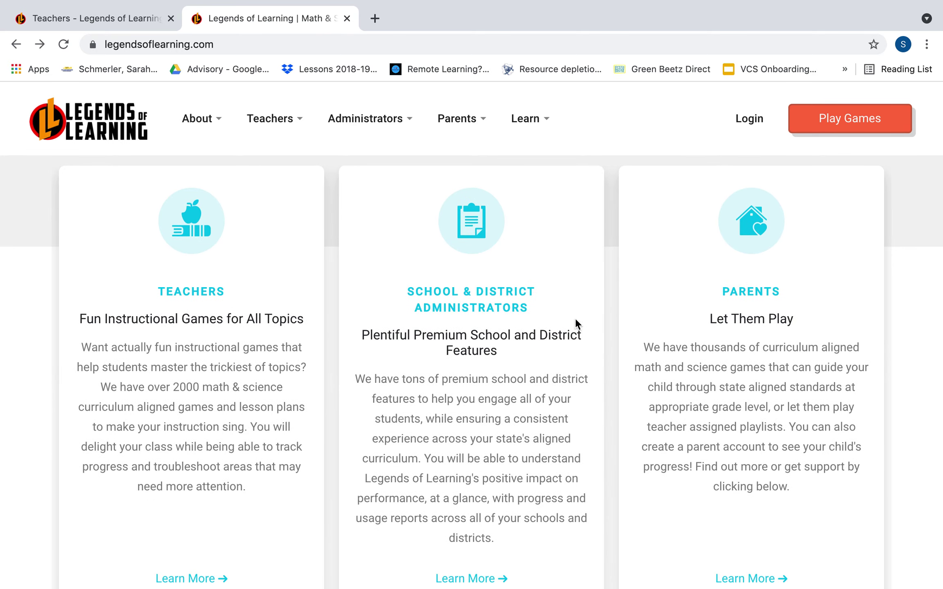
scroll(794, 325, "down", 8)
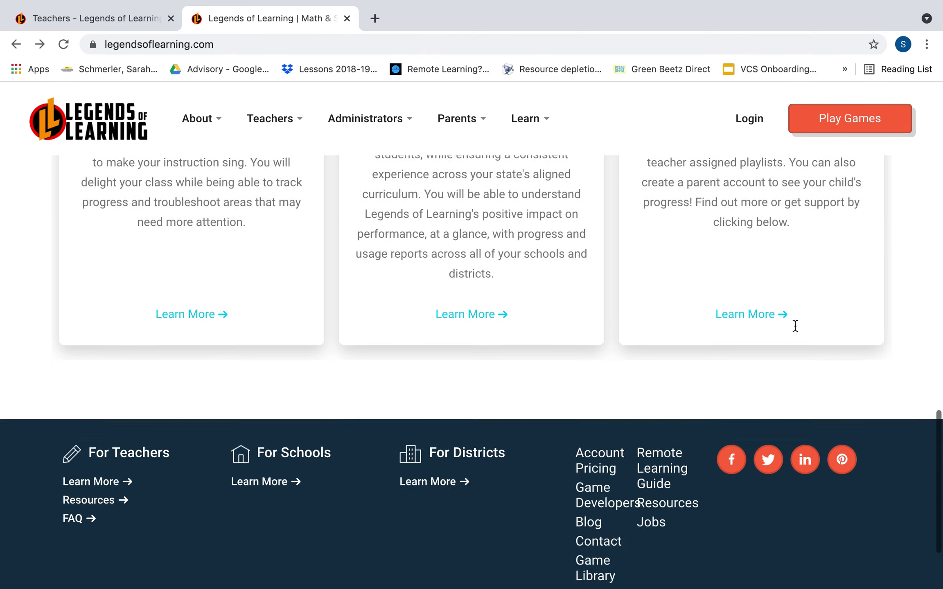
scroll(795, 325, "up", 15)
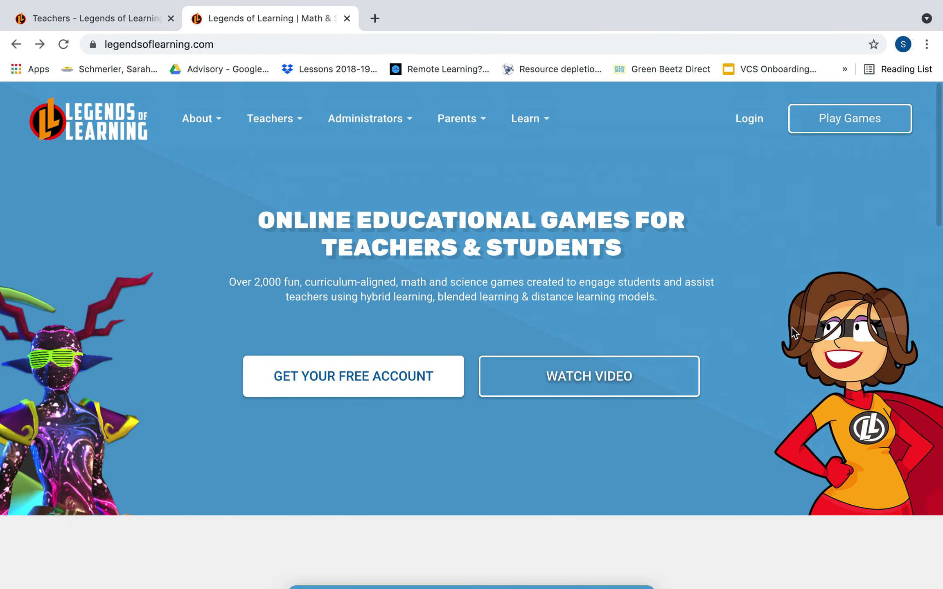
mouse_move(348, 123)
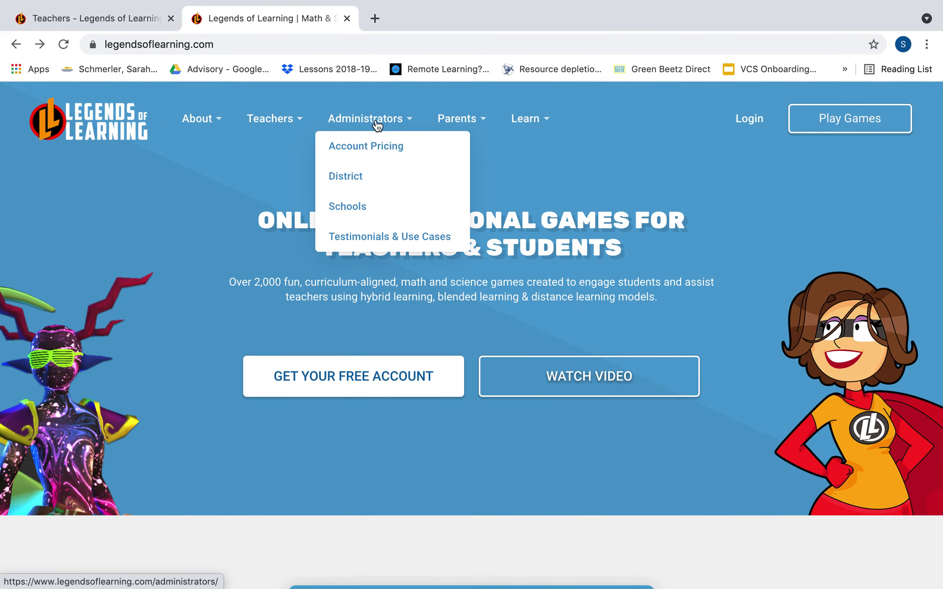
mouse_move(463, 121)
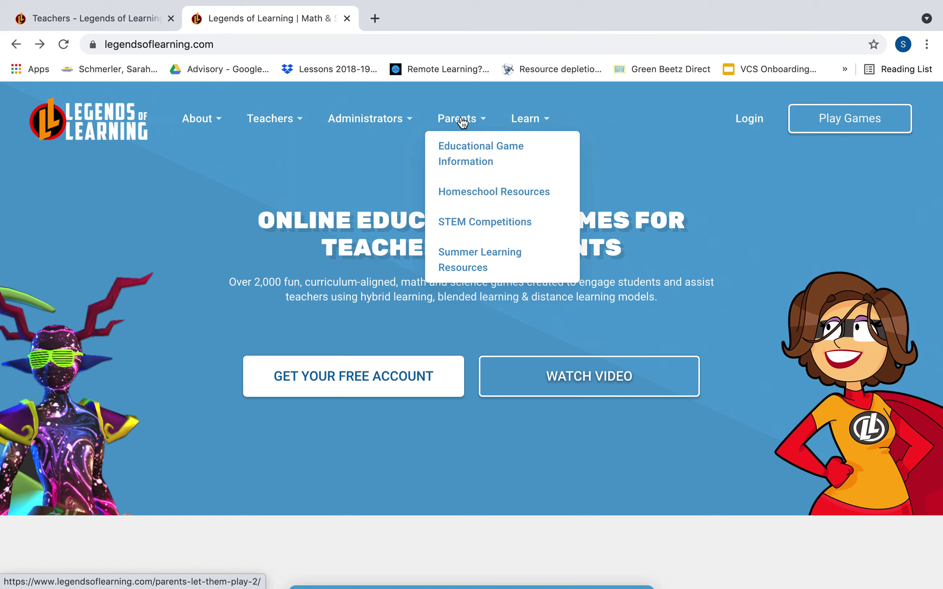
mouse_move(533, 128)
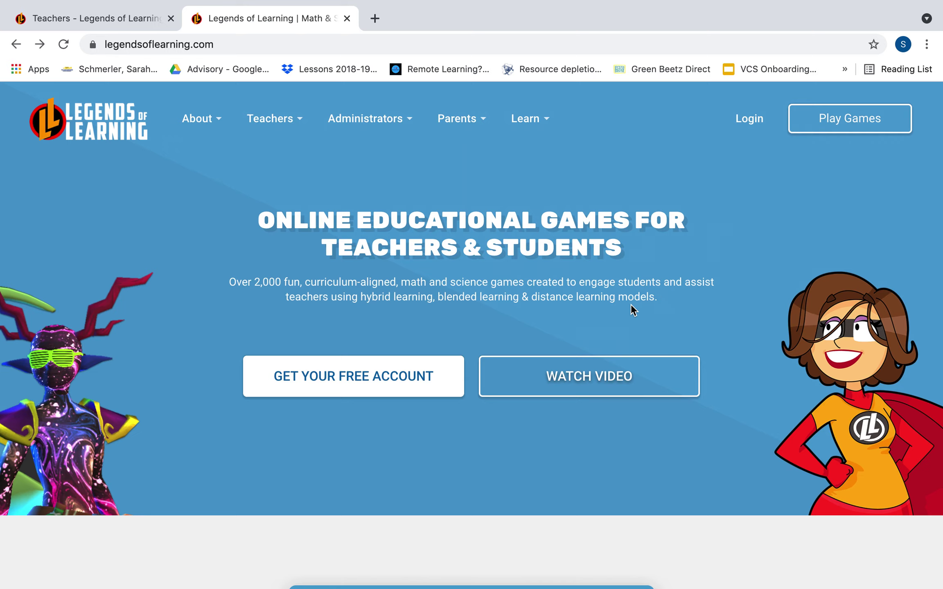
Log in to Legends of Learning as a teacher and look over the dashboard's assignment and Quick Play options
left_click(744, 123)
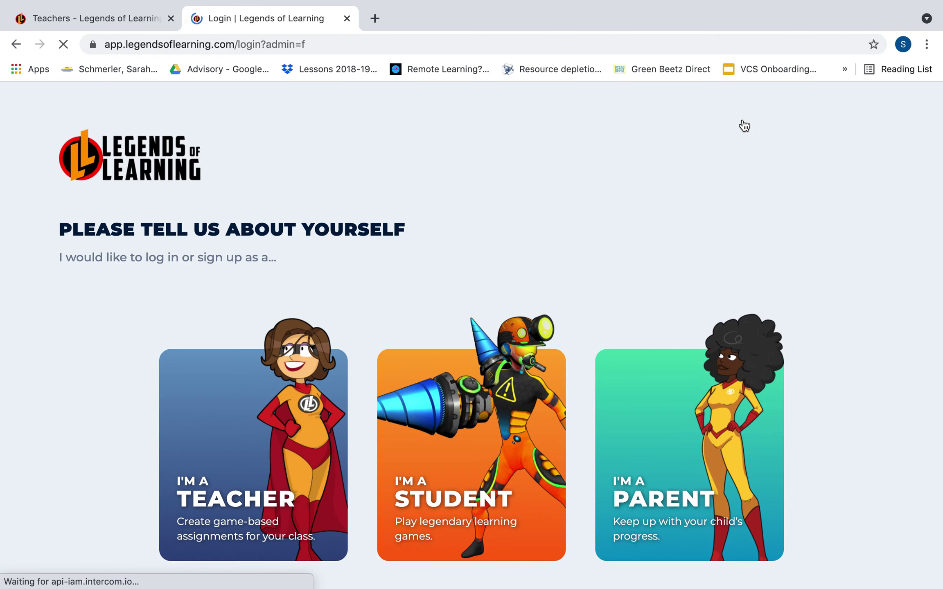
left_click(196, 470)
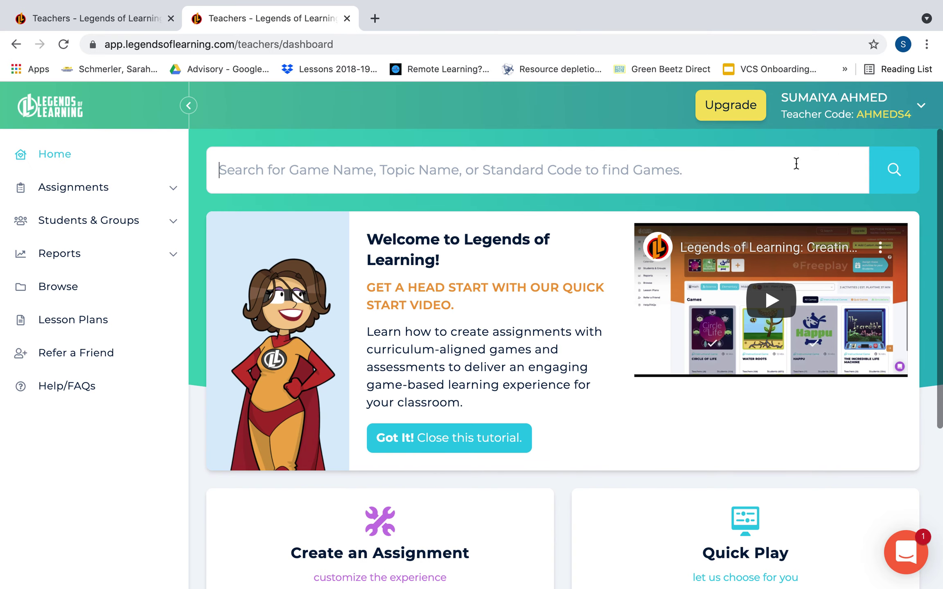
scroll(529, 364, "down", 3)
scroll(531, 364, "down", 3)
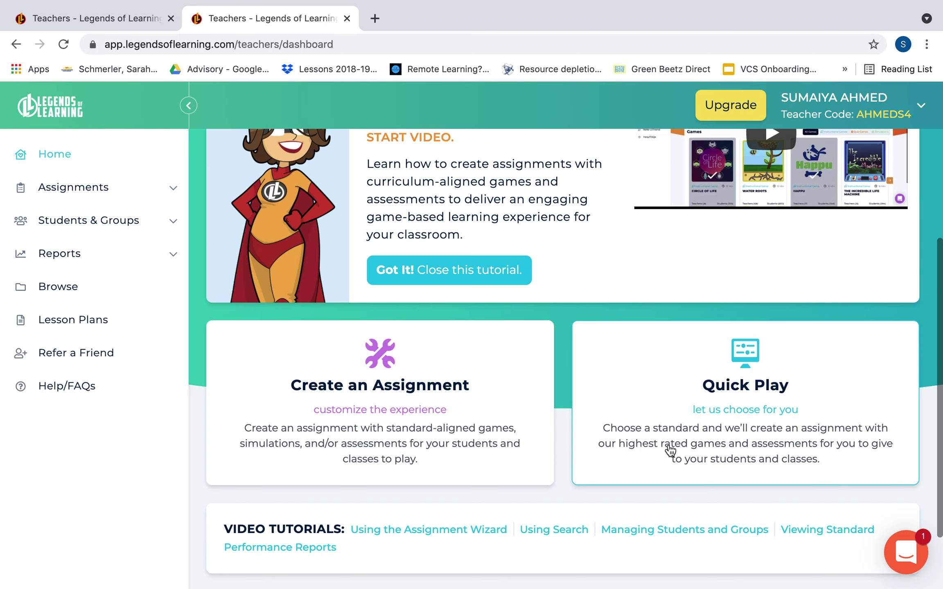
scroll(669, 450, "up", 5)
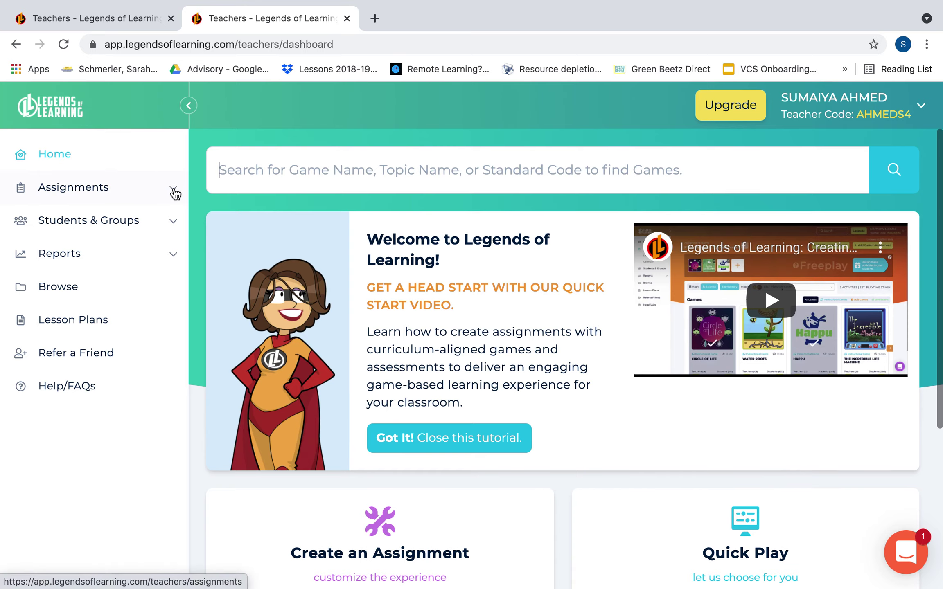
Open the assignments page and search the game library for "climate change"
left_click(174, 192)
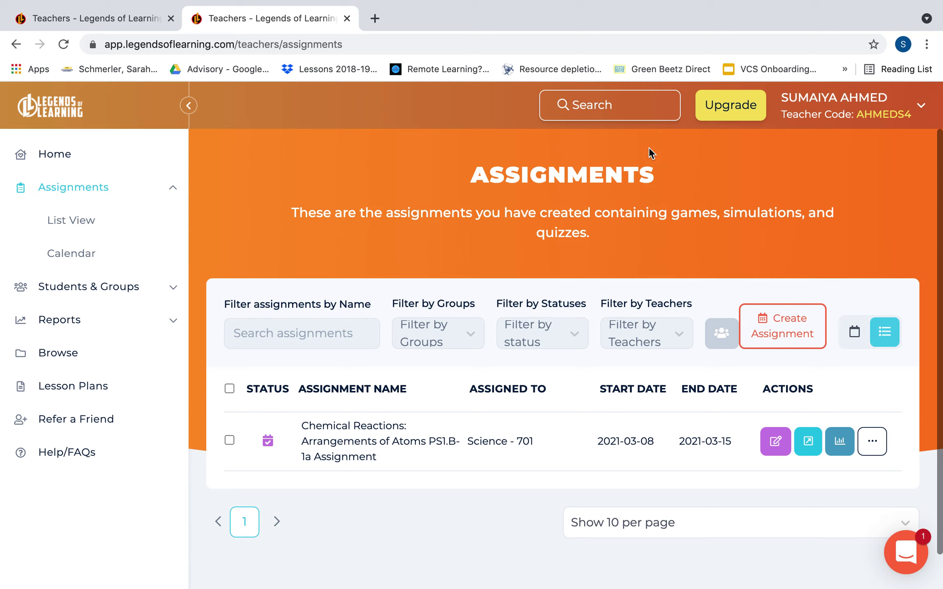
left_click(613, 106)
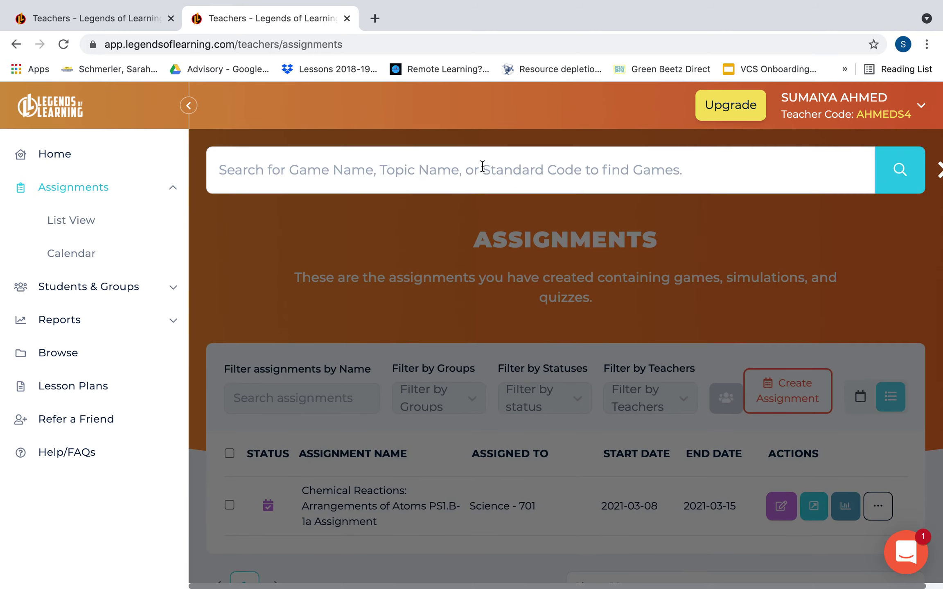
type("climate ")
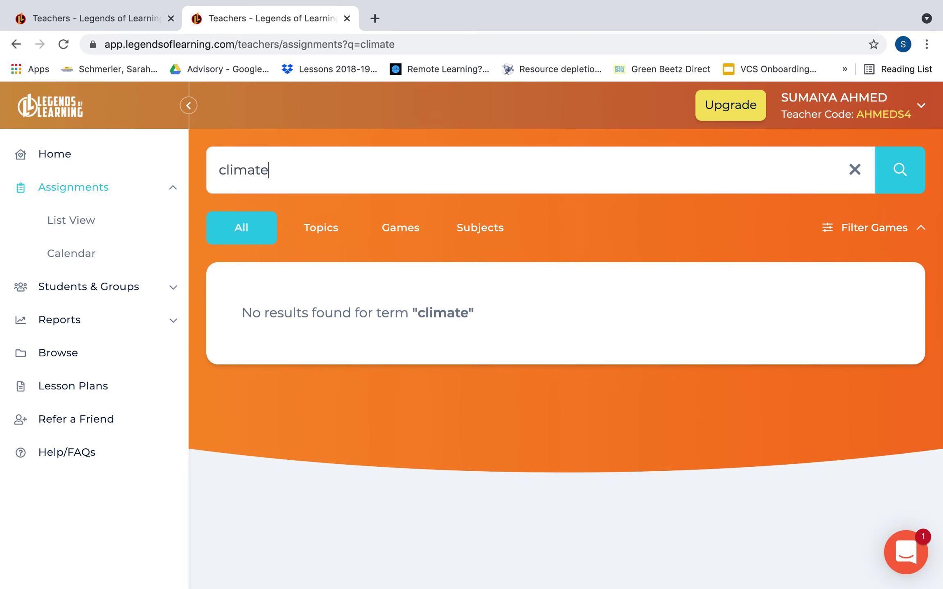
type("change")
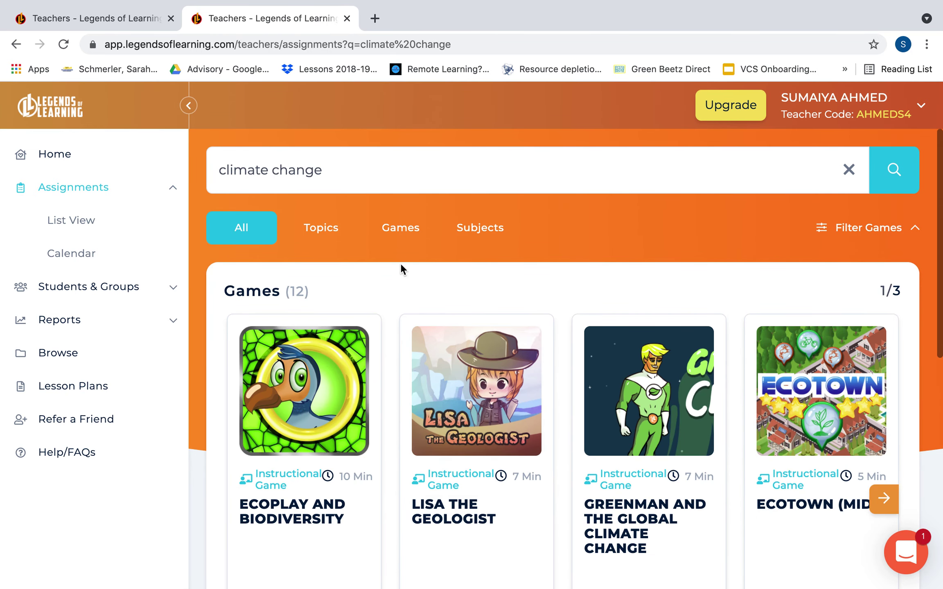
Look over the games and topics listed in the climate change search results
scroll(401, 266, "down", 5)
scroll(400, 263, "down", 4)
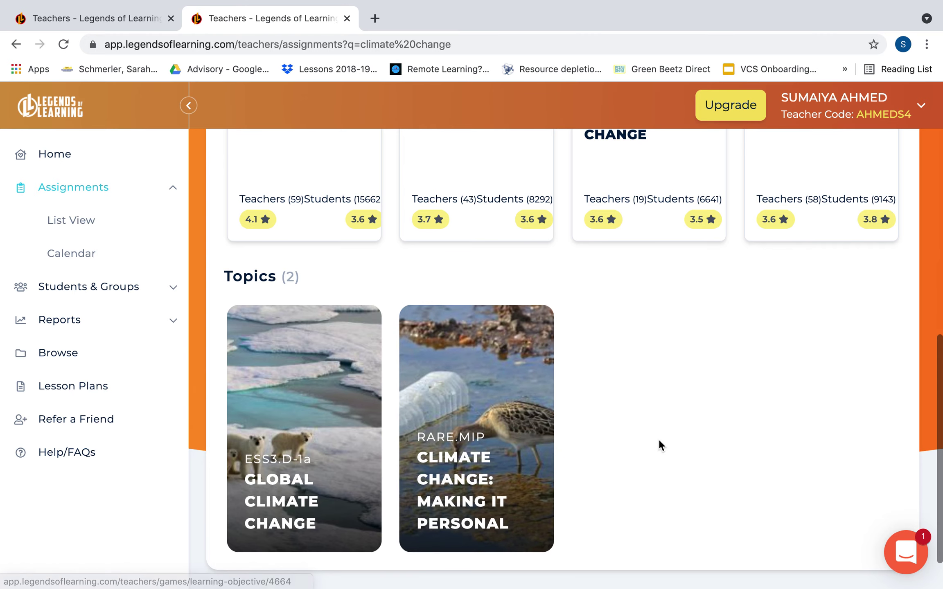
scroll(658, 439, "up", 2)
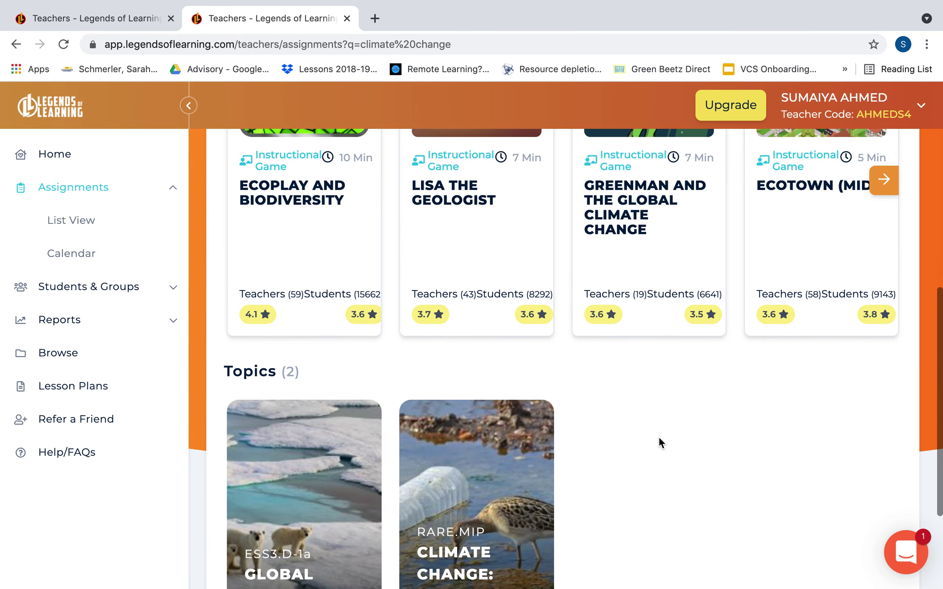
scroll(659, 440, "up", 3)
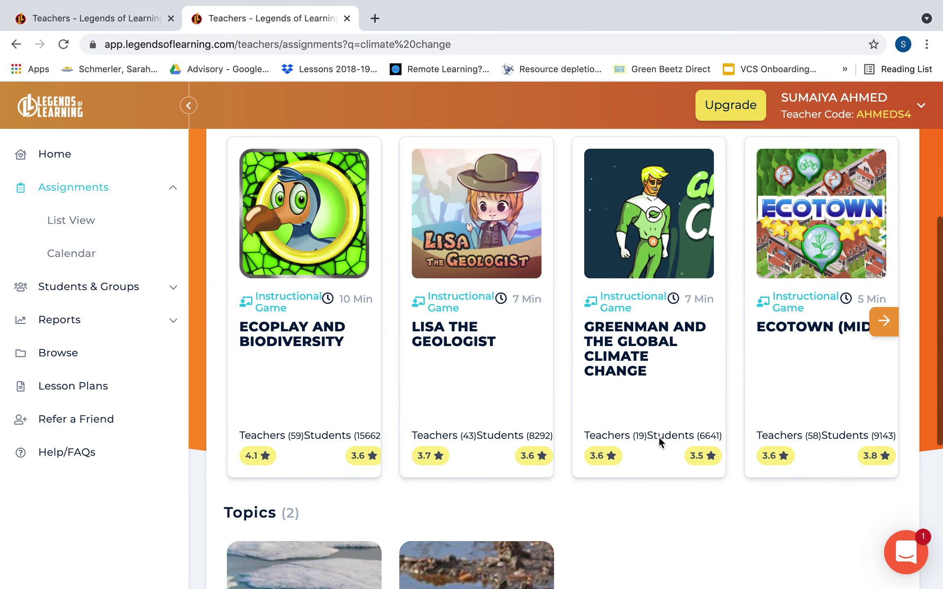
scroll(658, 436, "down", 1)
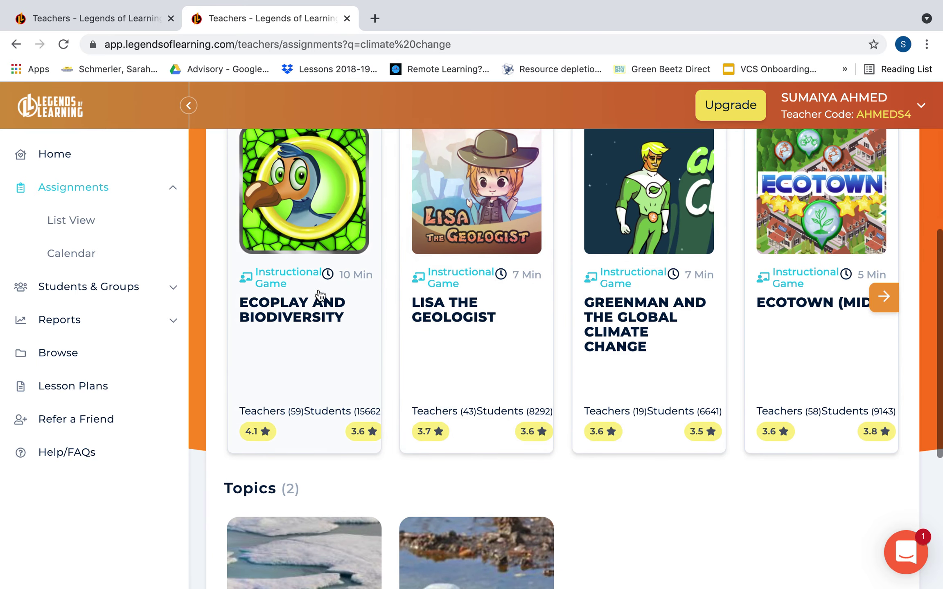
scroll(311, 323, "up", 1)
scroll(309, 325, "up", 1)
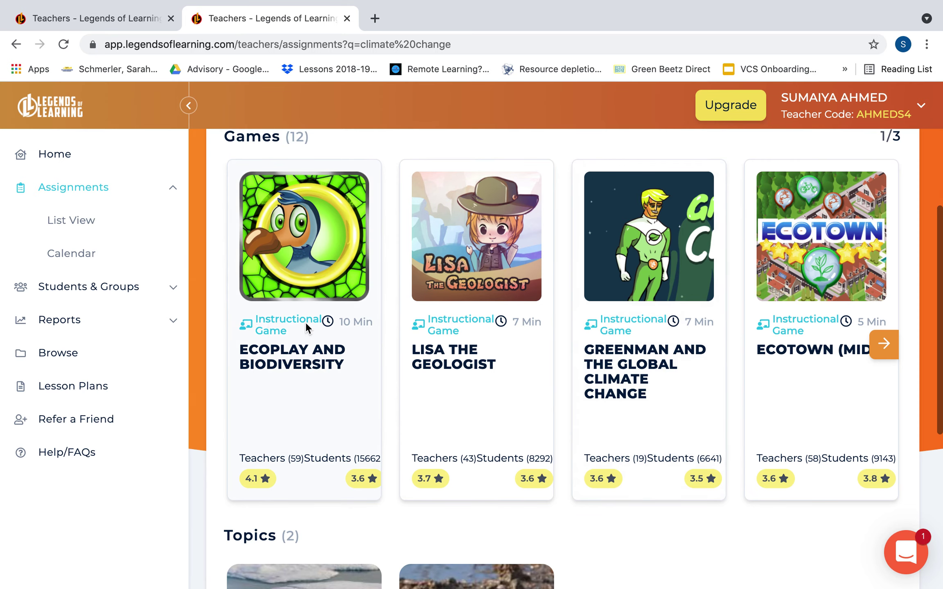
Page through all the climate change games to compare their types, durations and ratings, and return to the first set
left_click(883, 352)
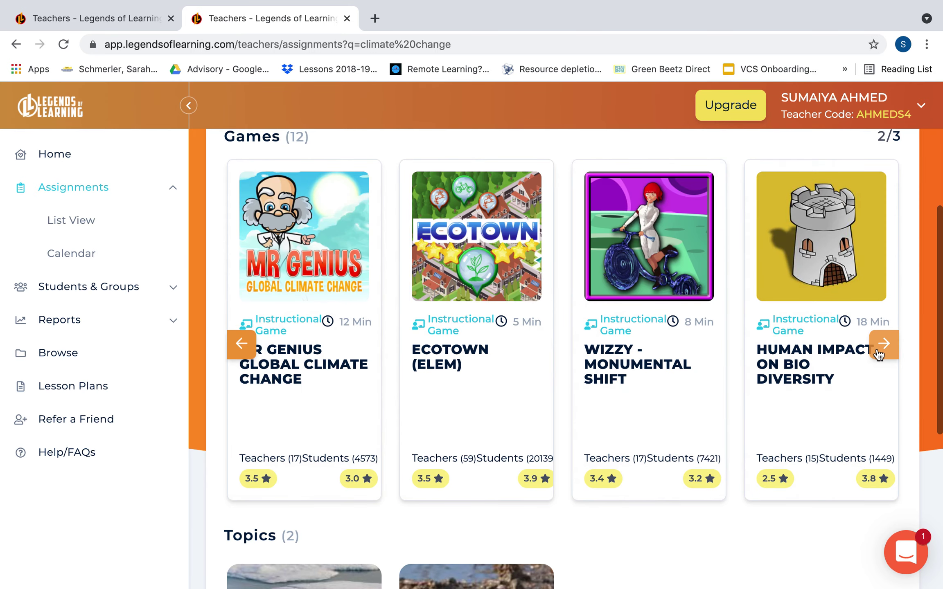
left_click(882, 352)
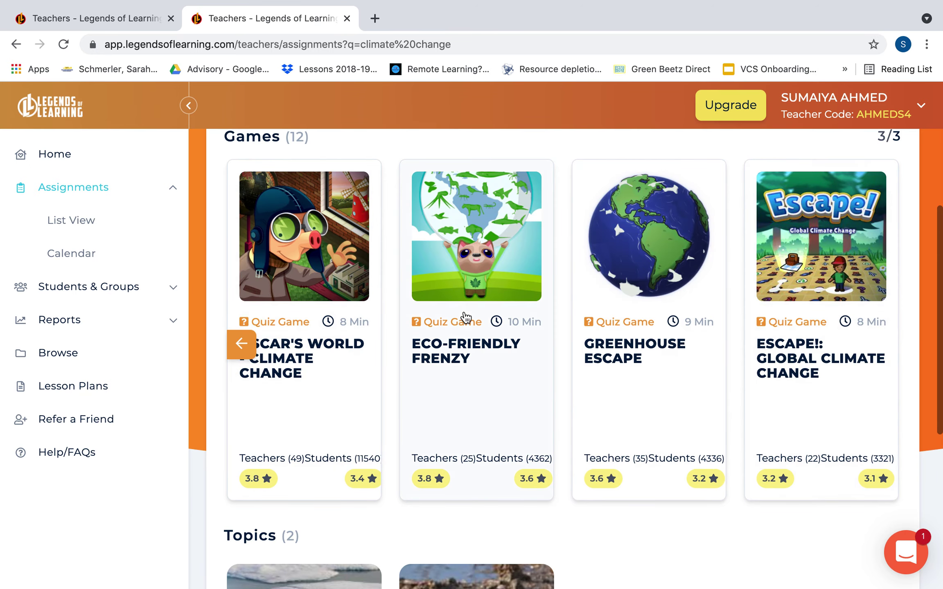
left_click(242, 343)
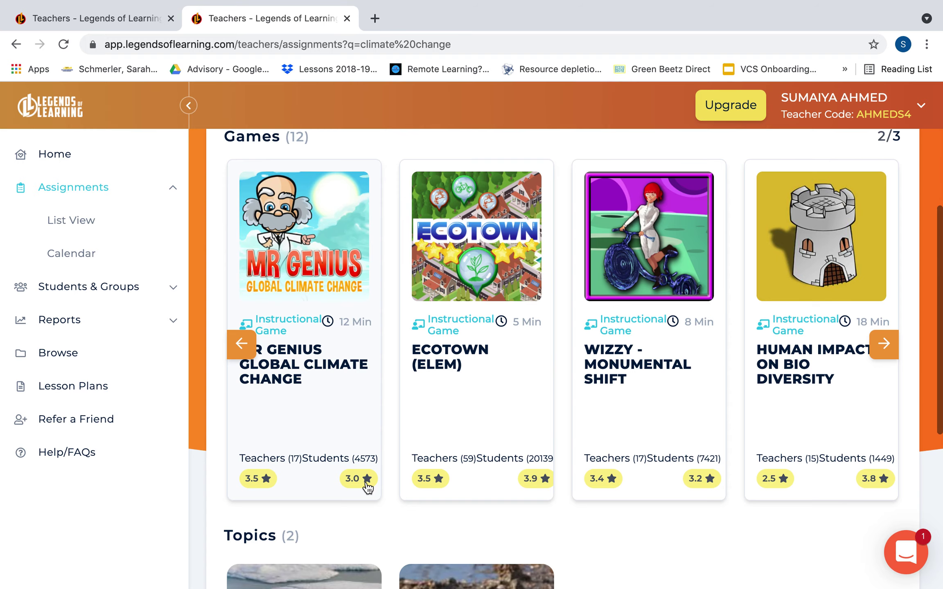
left_click(884, 345)
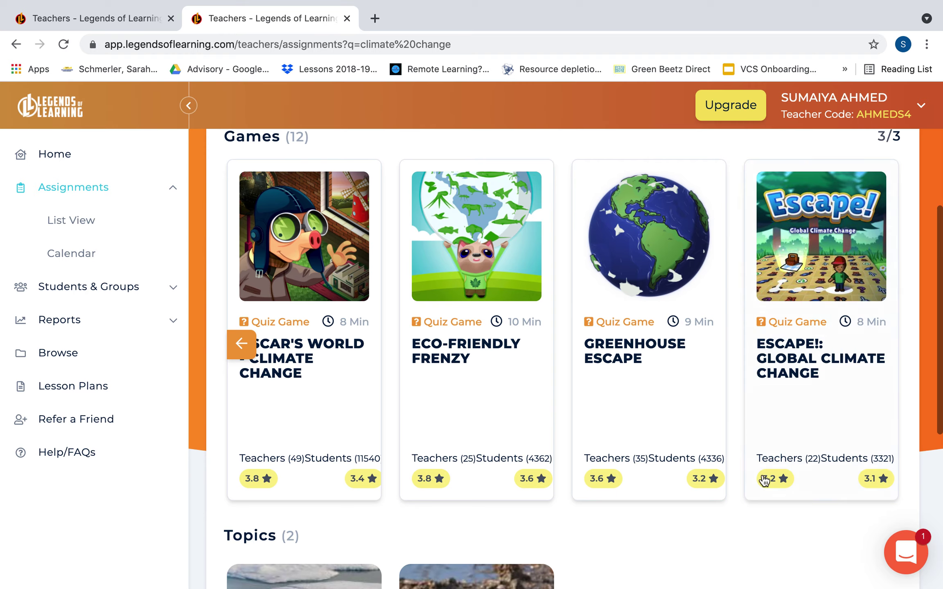
left_click(242, 344)
left_click(243, 346)
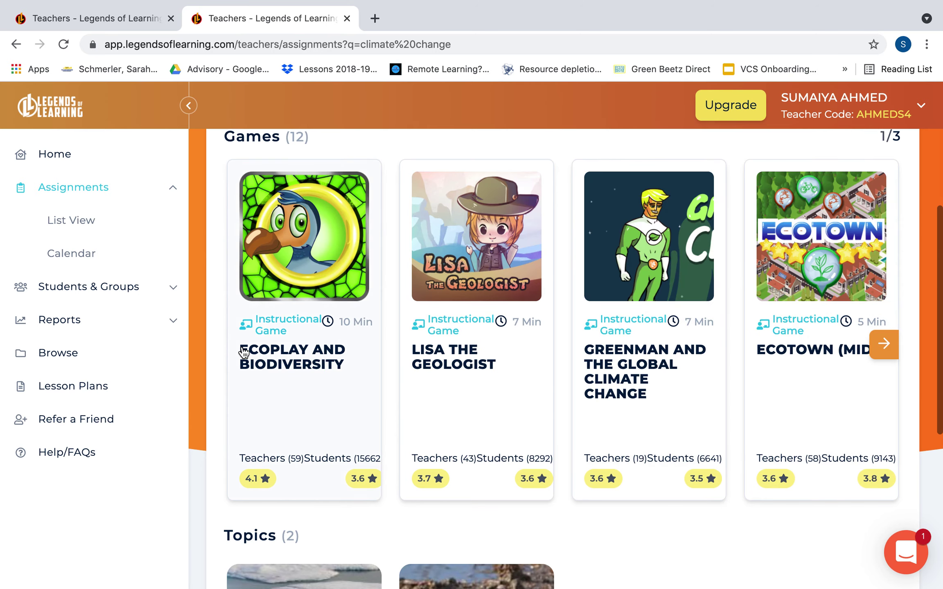
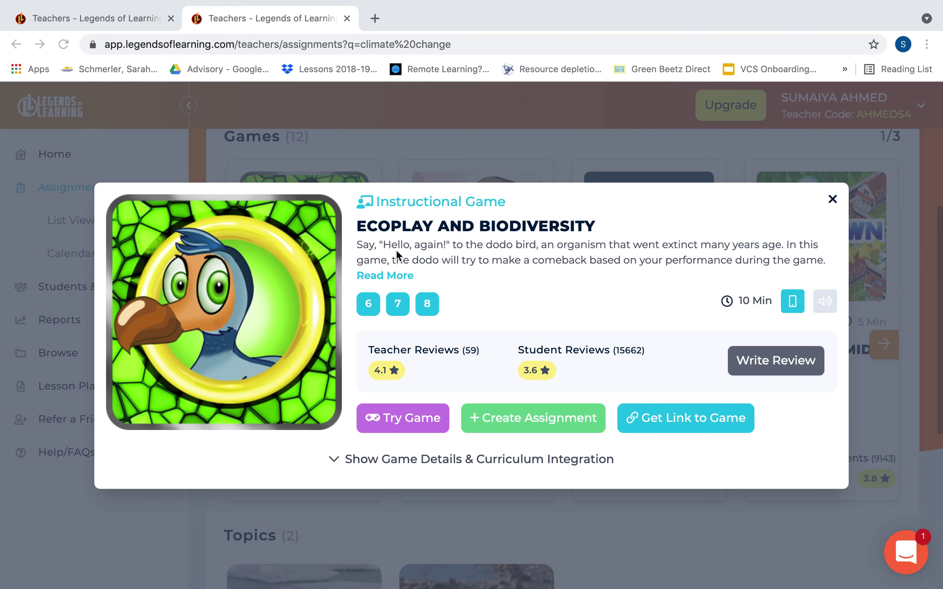
Expand the full description of Ecoplay and Biodiversity and examine its game details, vocabulary words, discussion questions and main concepts
left_click(392, 275)
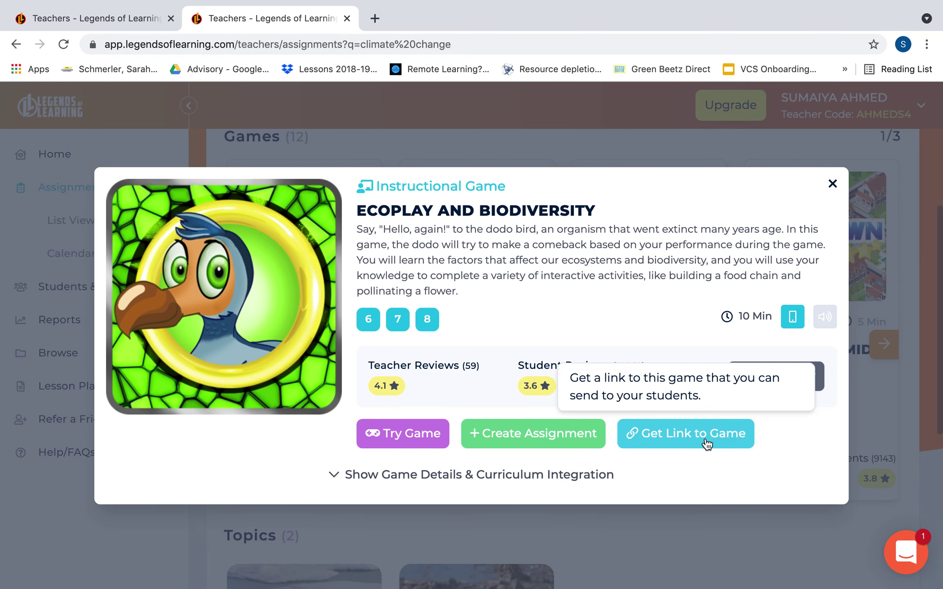
left_click(502, 473)
scroll(531, 396, "down", 7)
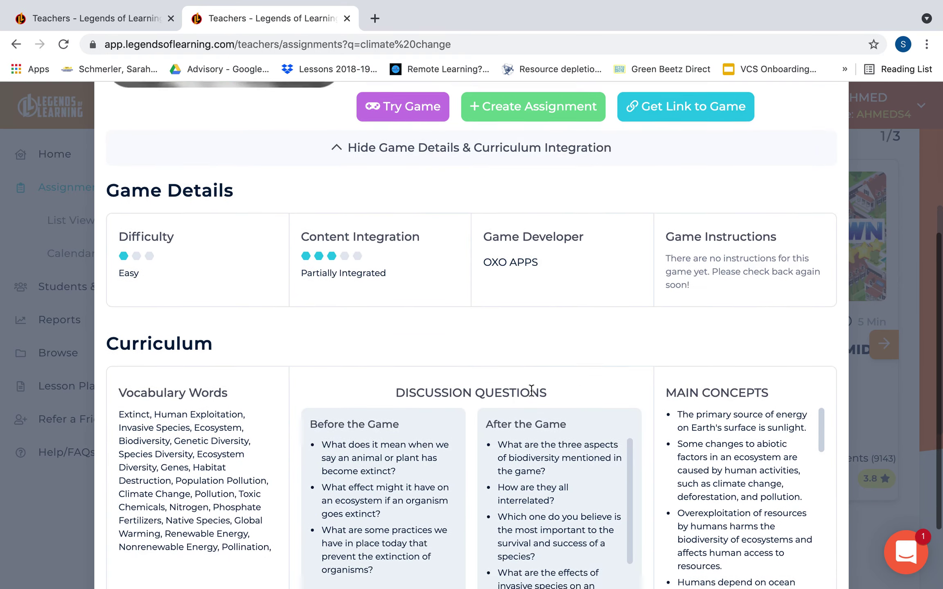
scroll(531, 391, "up", 2)
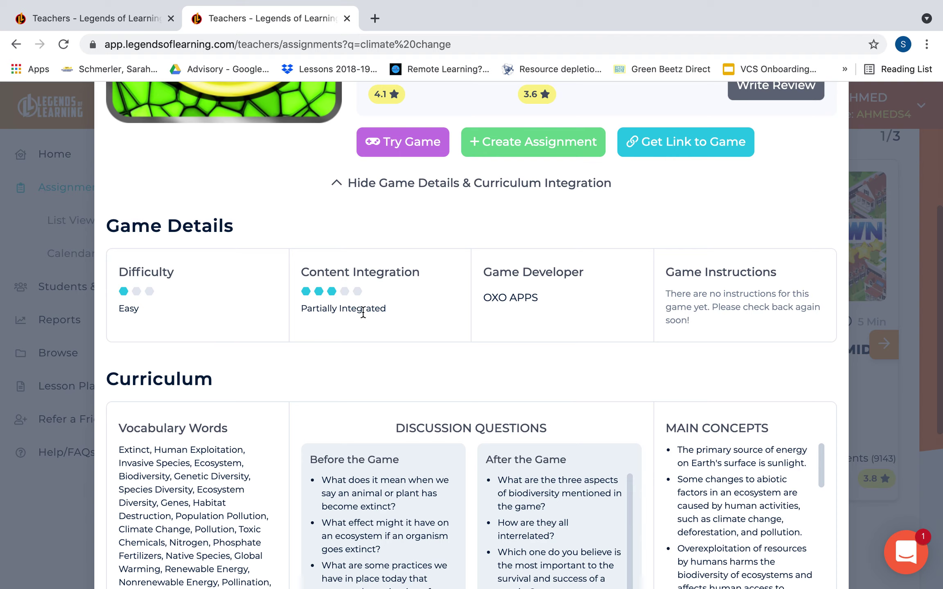
scroll(362, 310, "up", 3)
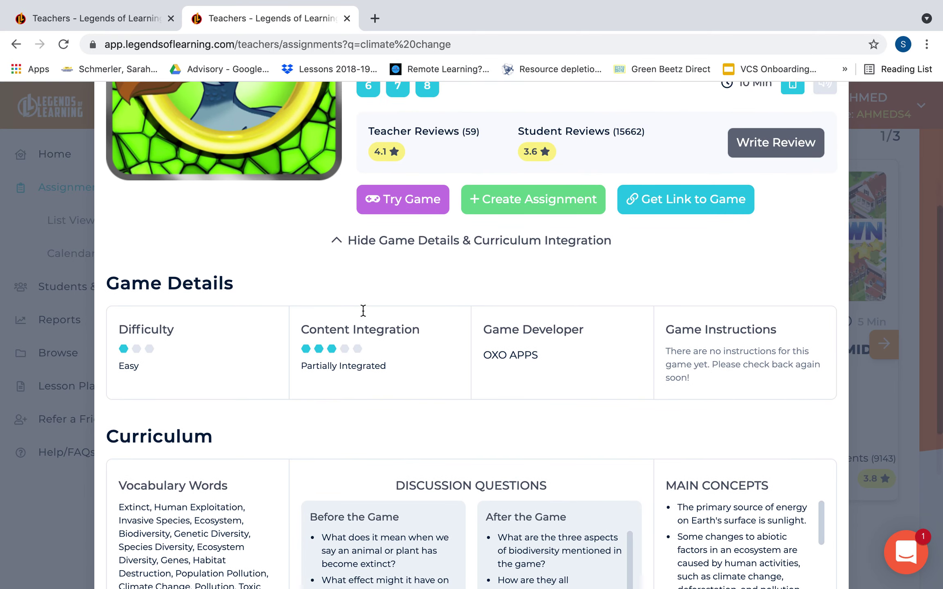
scroll(362, 311, "down", 5)
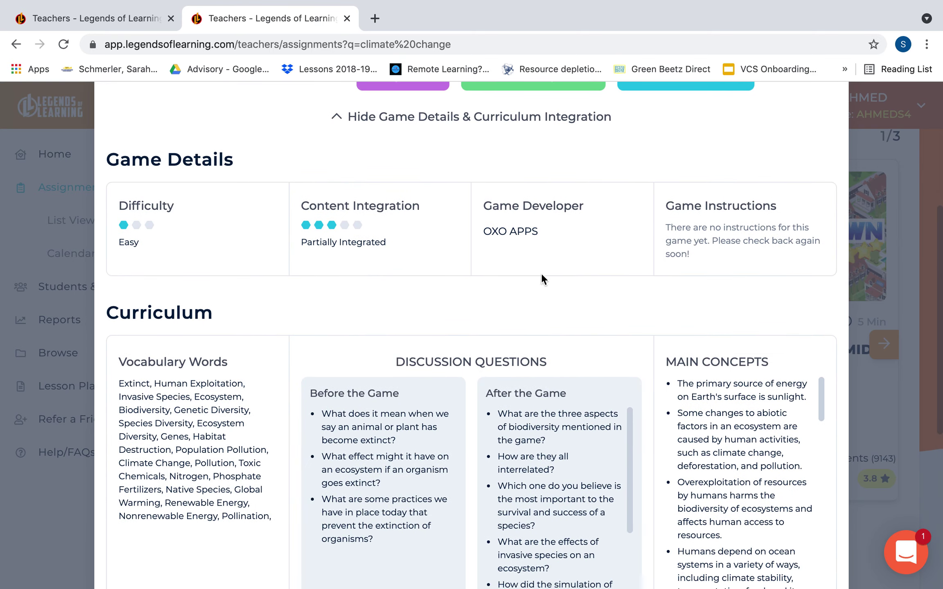
scroll(662, 359, "down", 3)
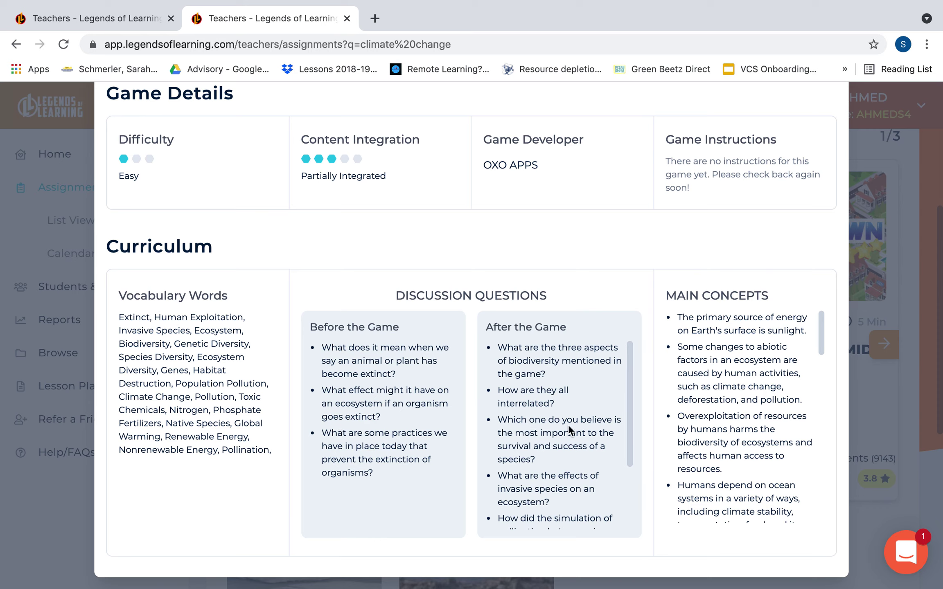
scroll(567, 425, "down", 5)
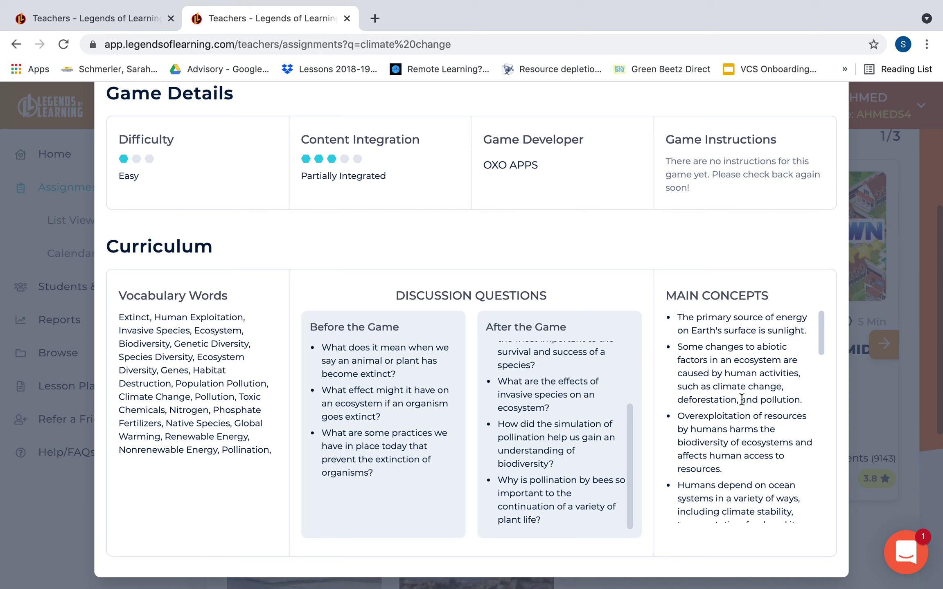
Read through the main concepts and vocabulary words of Ecoplay and Biodiversity, collapse its game details and close the game's window
scroll(741, 399, "down", 3)
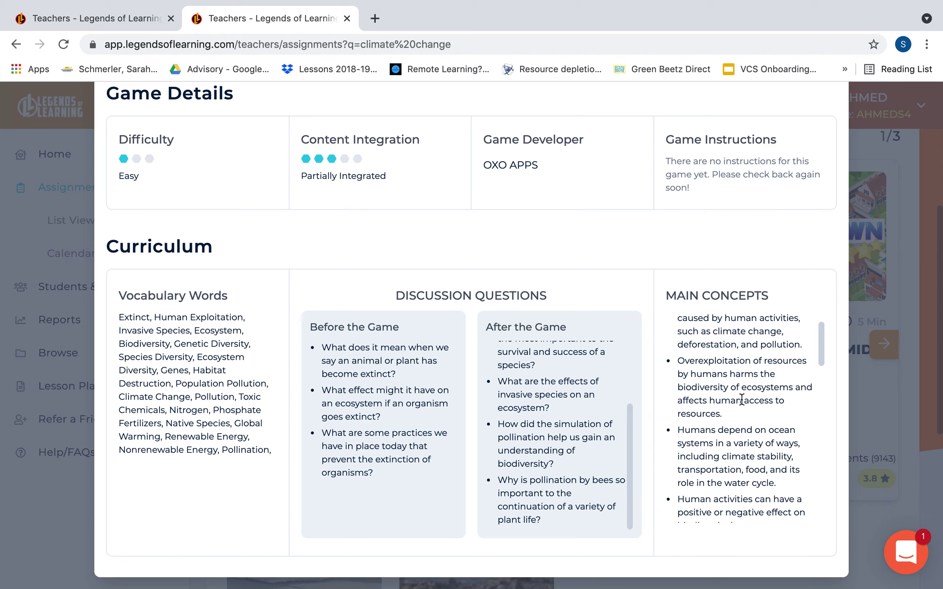
scroll(792, 388, "up", 3)
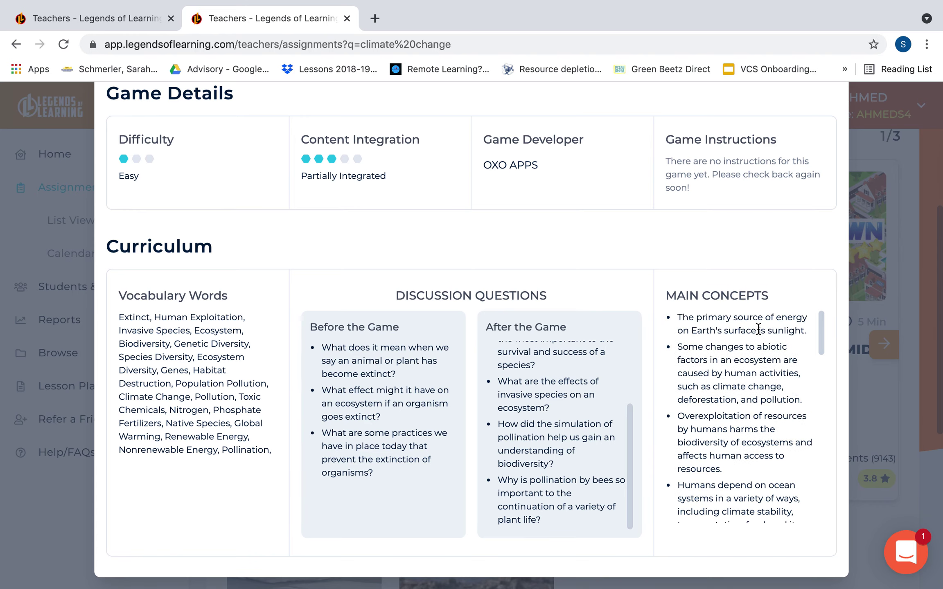
scroll(752, 380, "down", 10)
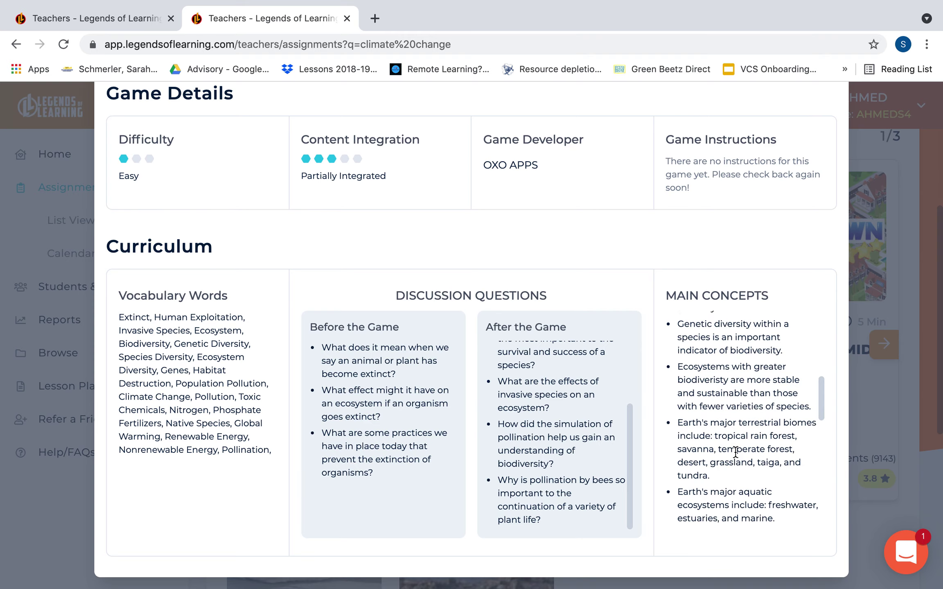
scroll(735, 452, "up", 10)
scroll(185, 387, "up", 3)
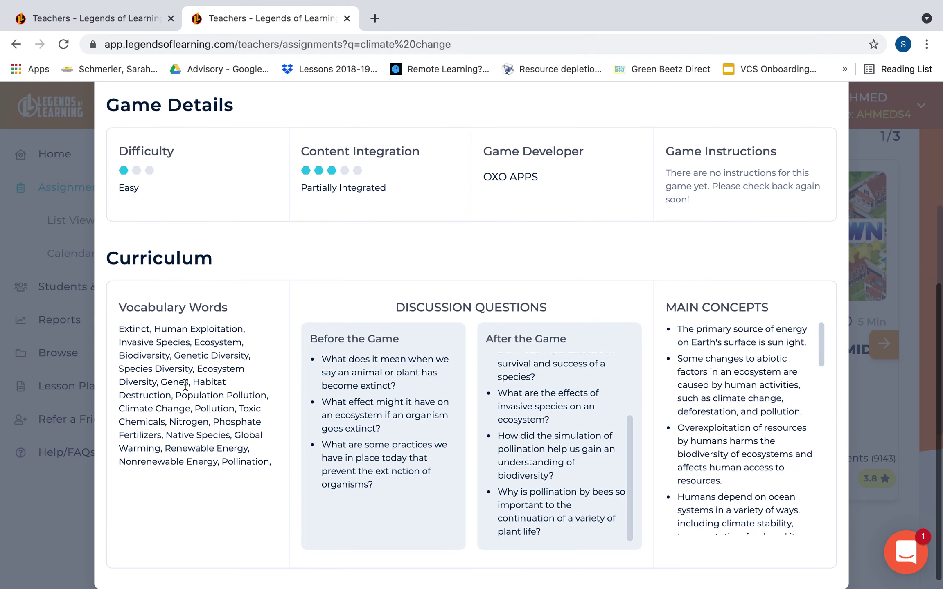
scroll(184, 389, "up", 1)
scroll(185, 384, "down", 2)
scroll(185, 384, "up", 8)
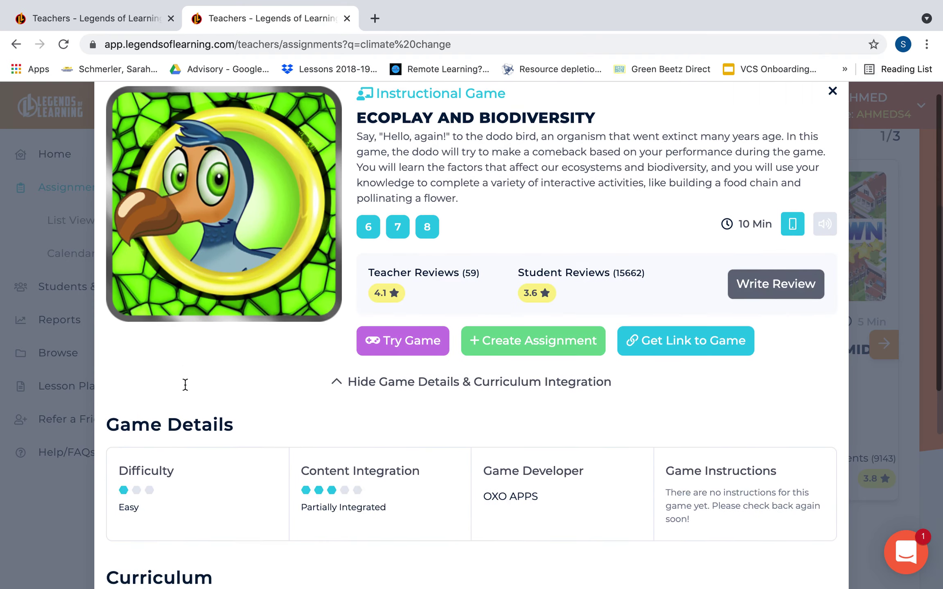
left_click(466, 402)
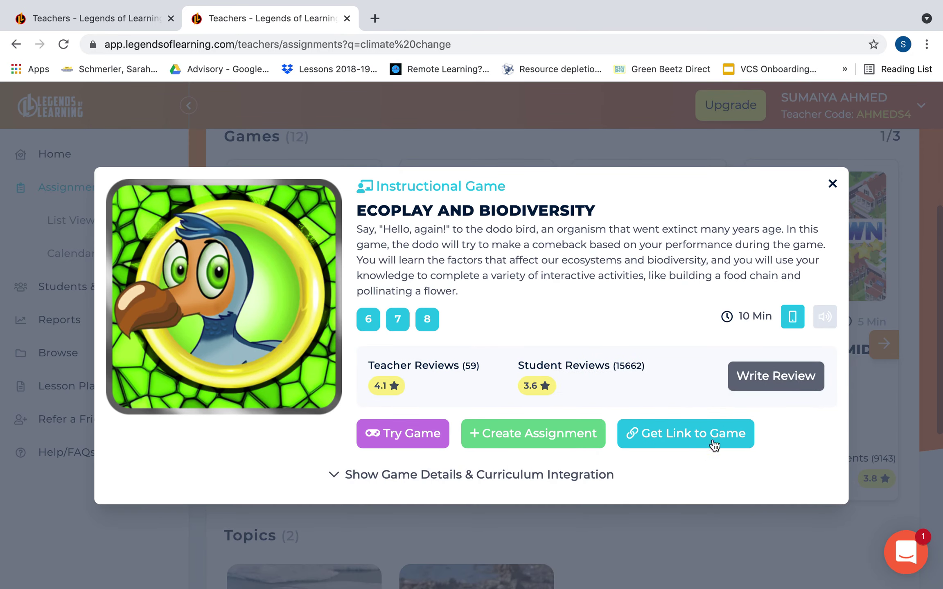
left_click(832, 183)
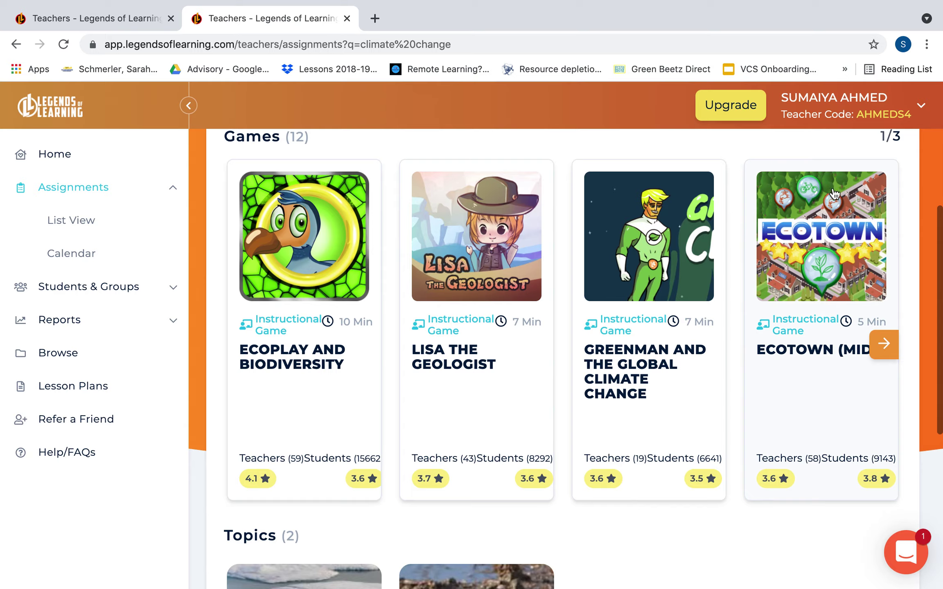
Switch to the browser tab with Warm Planet Adventure, start the game past its instructions and walk the character towards the professor
left_click(121, 19)
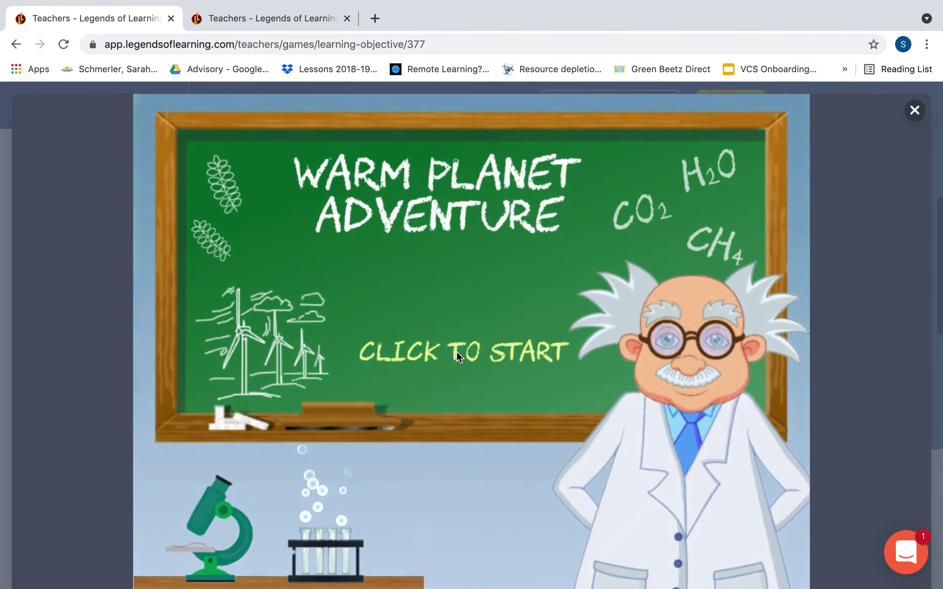
left_click(457, 352)
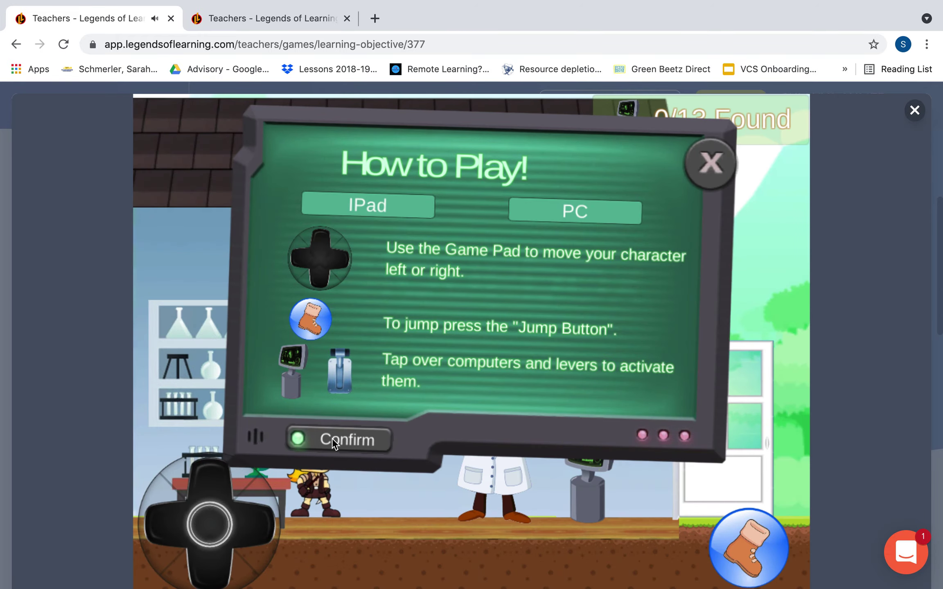
left_click(332, 437)
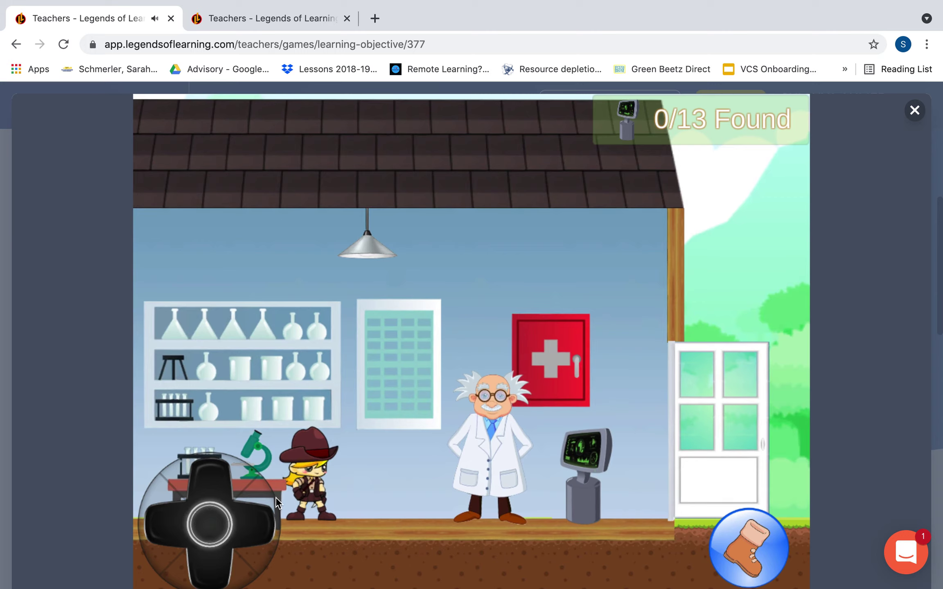
left_click(238, 533)
left_click(237, 532)
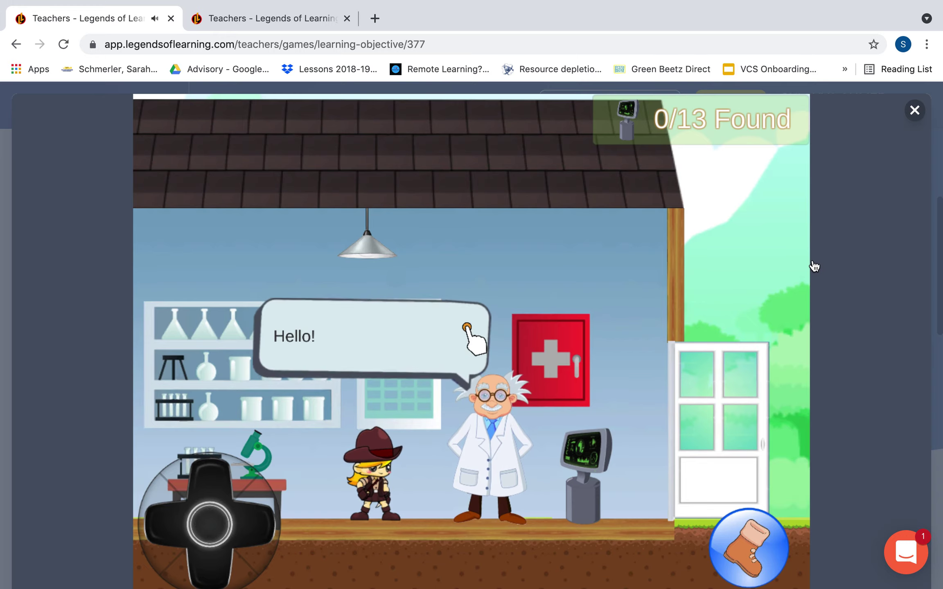
Exit Warm Planet Adventure, look over the rating and feedback fields of its review form, and close the form without submitting
left_click(913, 113)
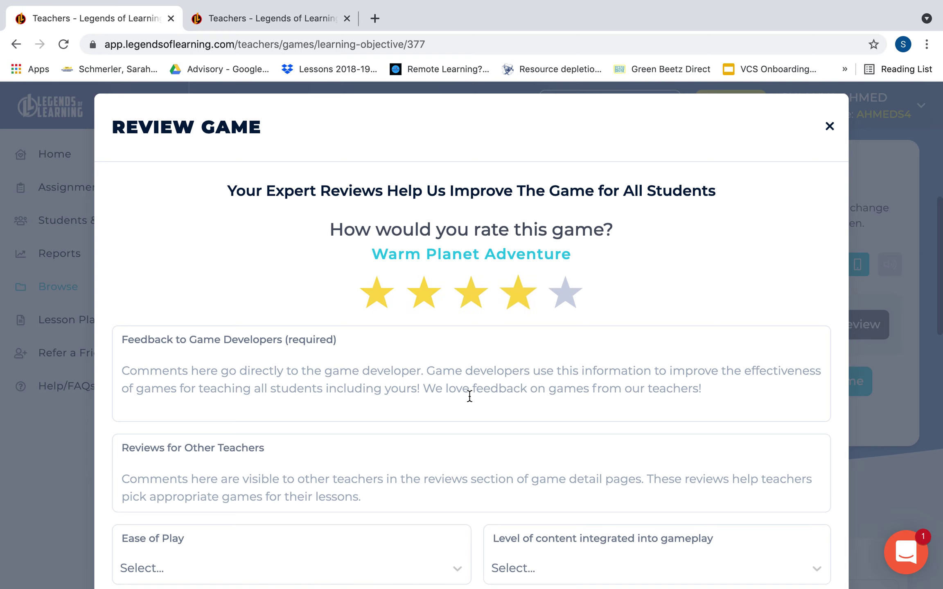
scroll(486, 392, "down", 1)
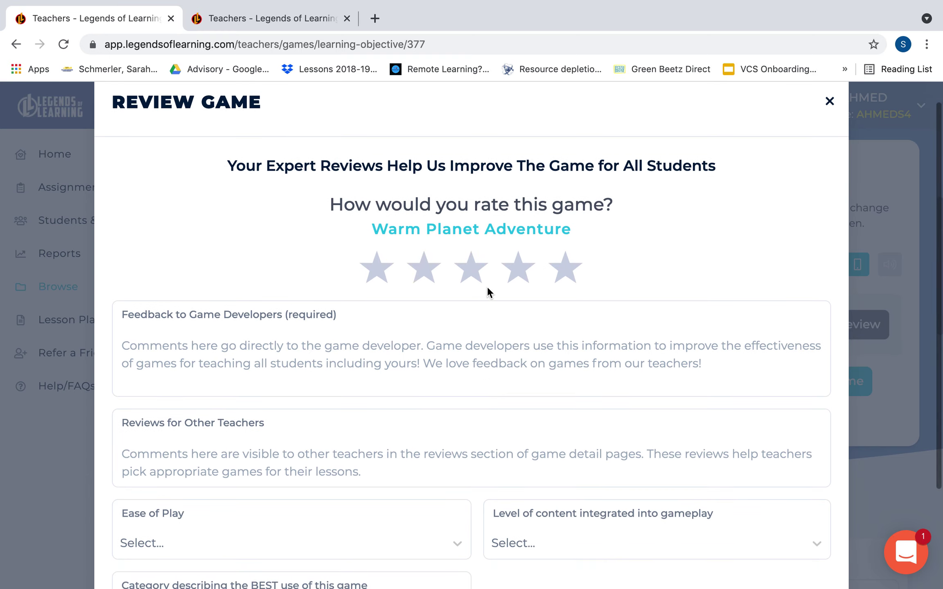
scroll(486, 319, "down", 4)
scroll(484, 316, "up", 5)
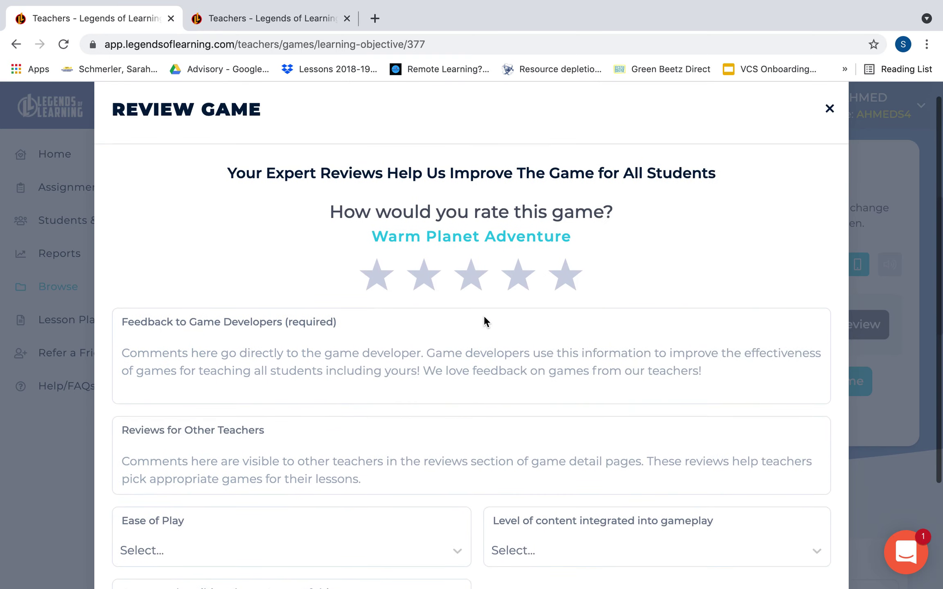
left_click(828, 127)
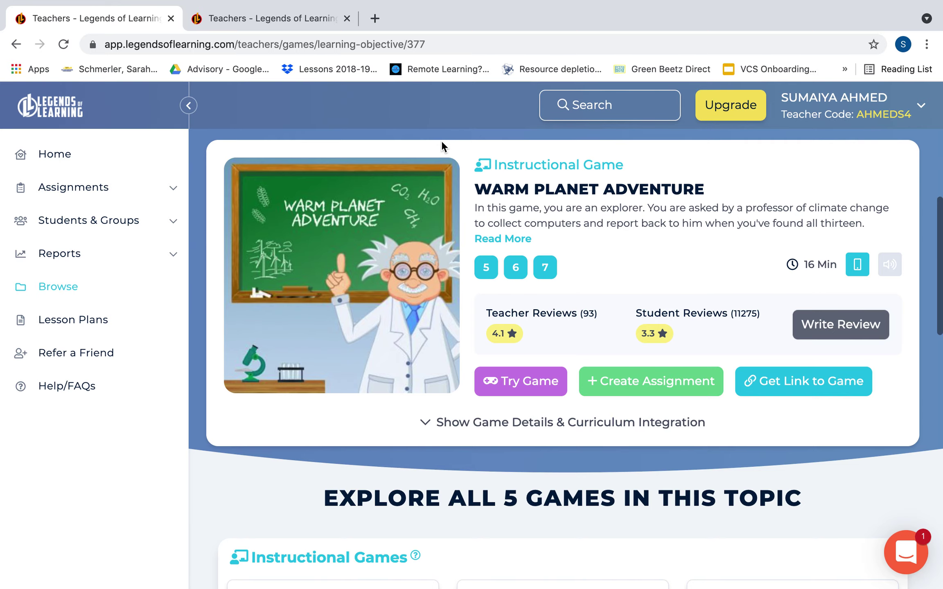
Open the report by standard and examine the performance legend and the answered, correct and percent-correct rows for Physical Science
left_click(64, 253)
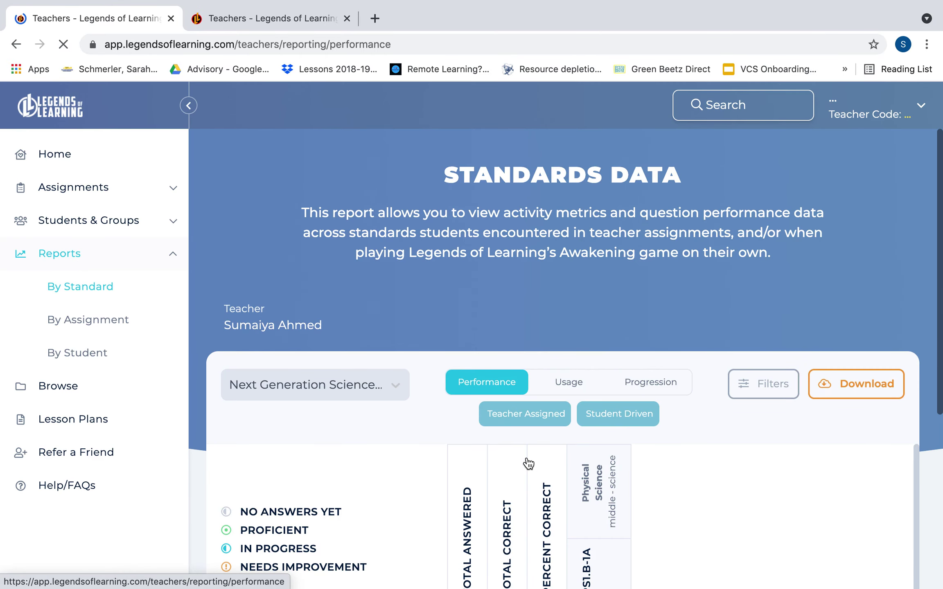
left_click(94, 292)
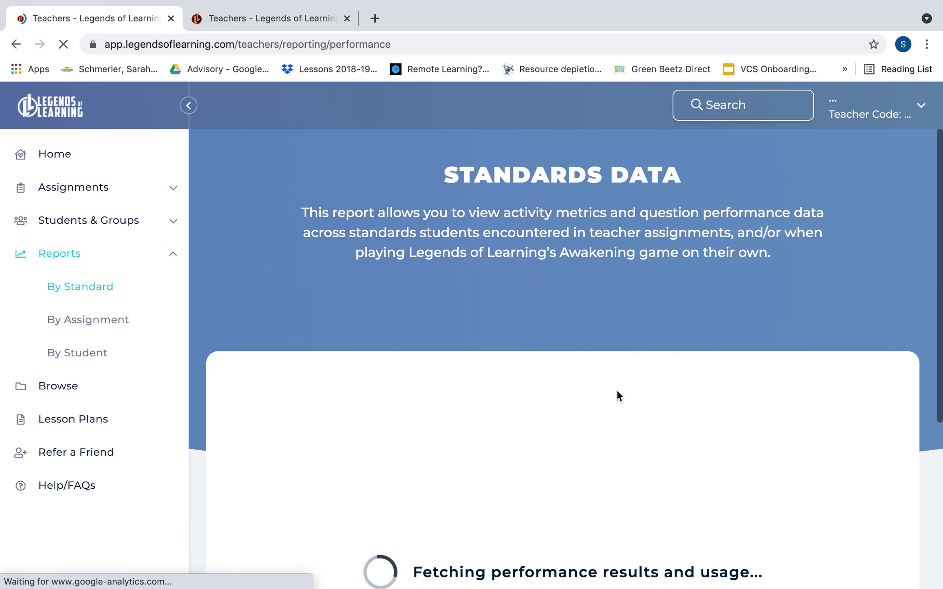
scroll(617, 395, "down", 3)
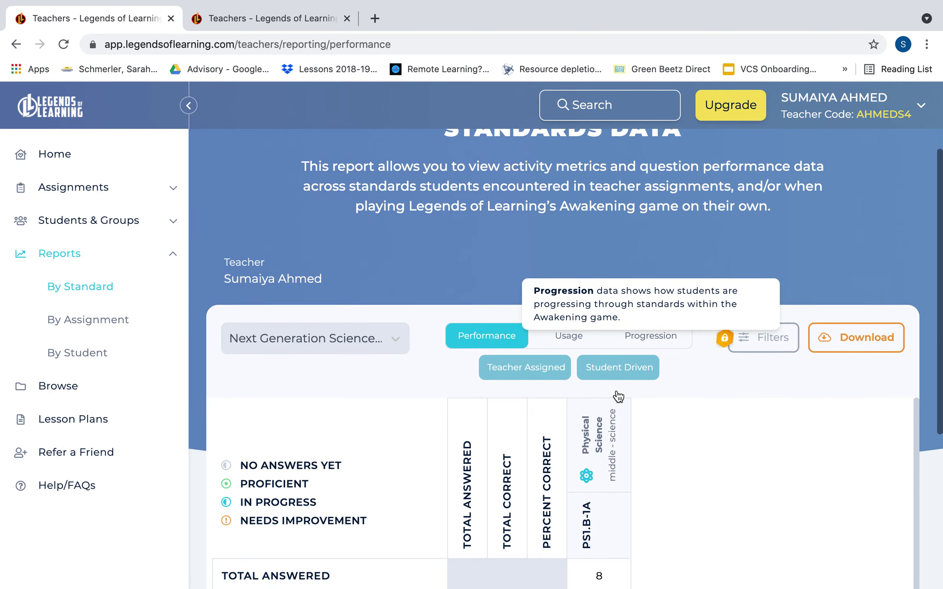
scroll(617, 389, "down", 1)
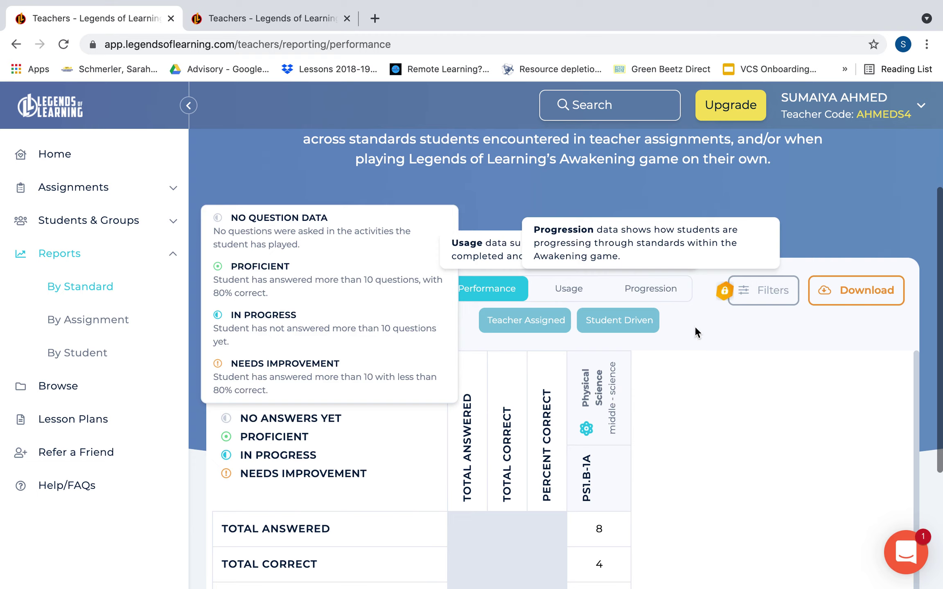
mouse_move(302, 576)
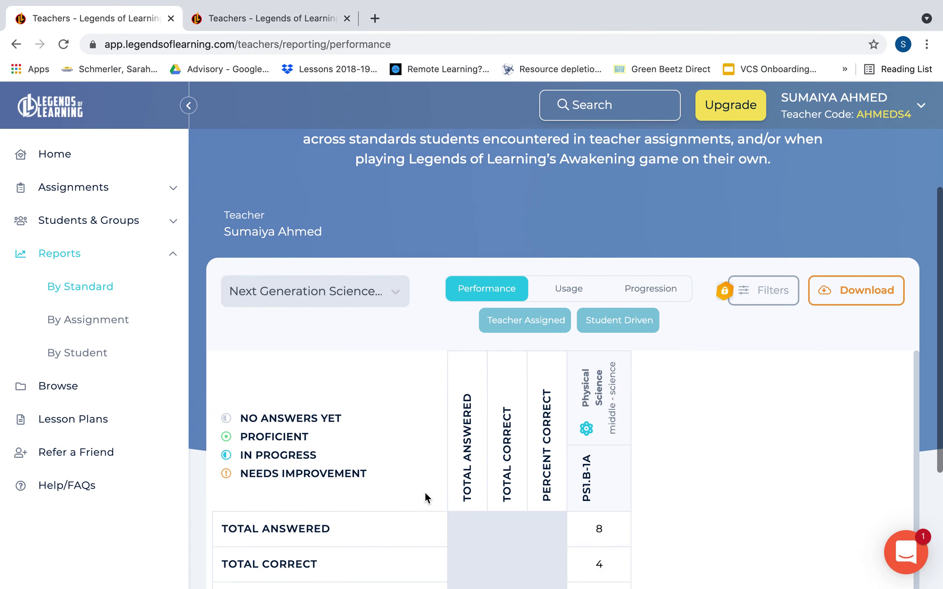
scroll(425, 492, "down", 1)
scroll(425, 491, "up", 1)
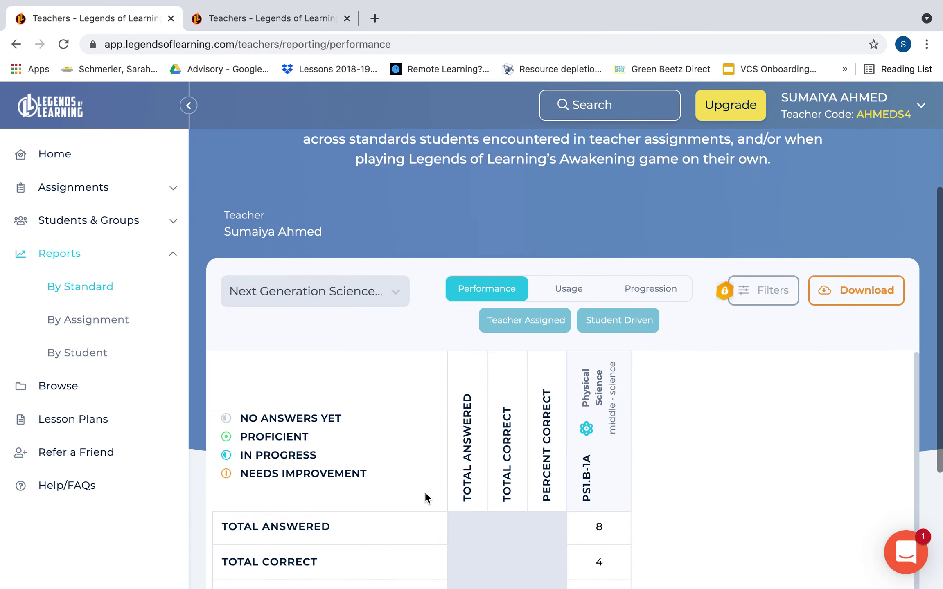
scroll(594, 537, "down", 1)
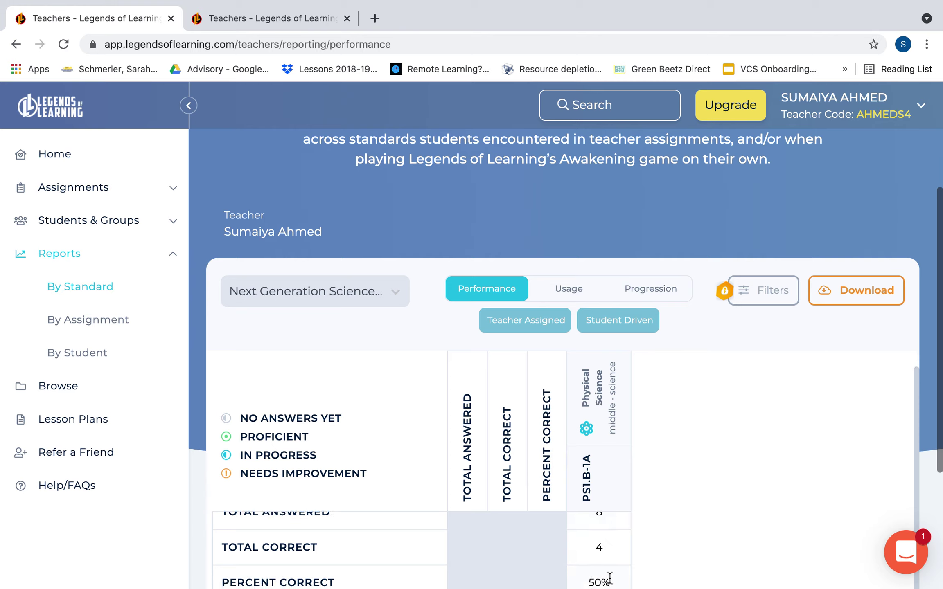
mouse_move(376, 388)
left_click(161, 259)
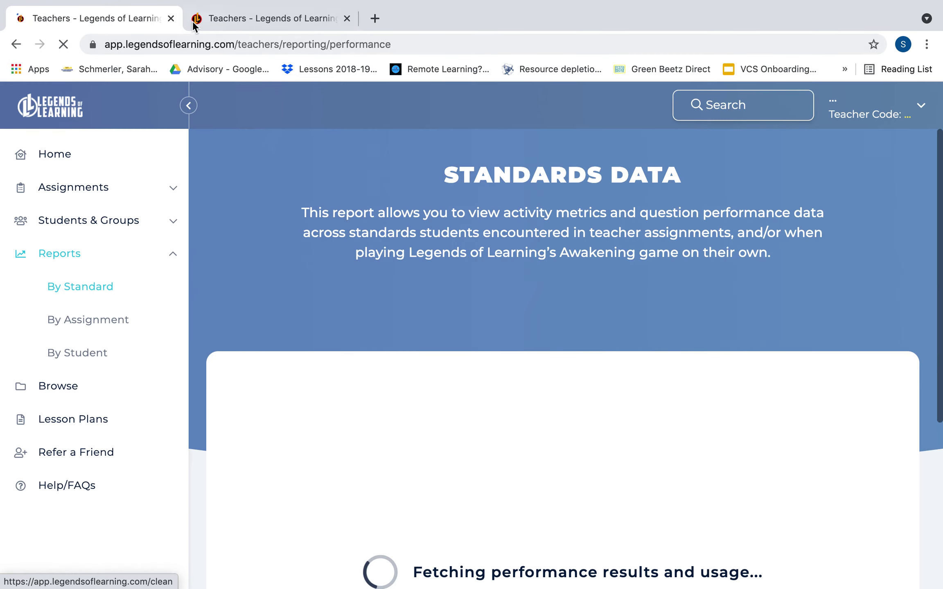
Return to the other browser tab, go to the home dashboard and look over its tutorial, assignment and Quick Play options
left_click(229, 18)
scroll(353, 474, "up", 4)
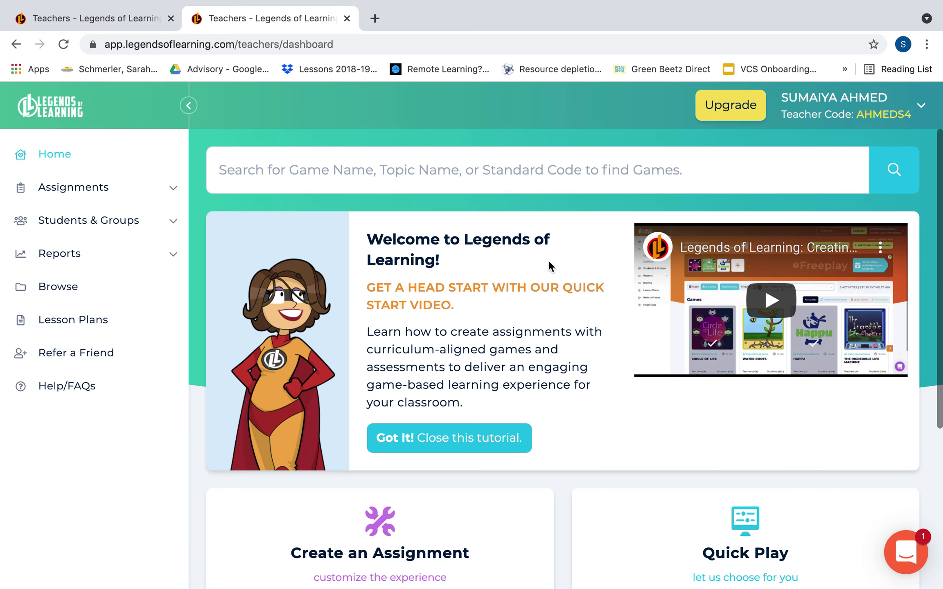
scroll(549, 264, "down", 8)
scroll(548, 270, "up", 3)
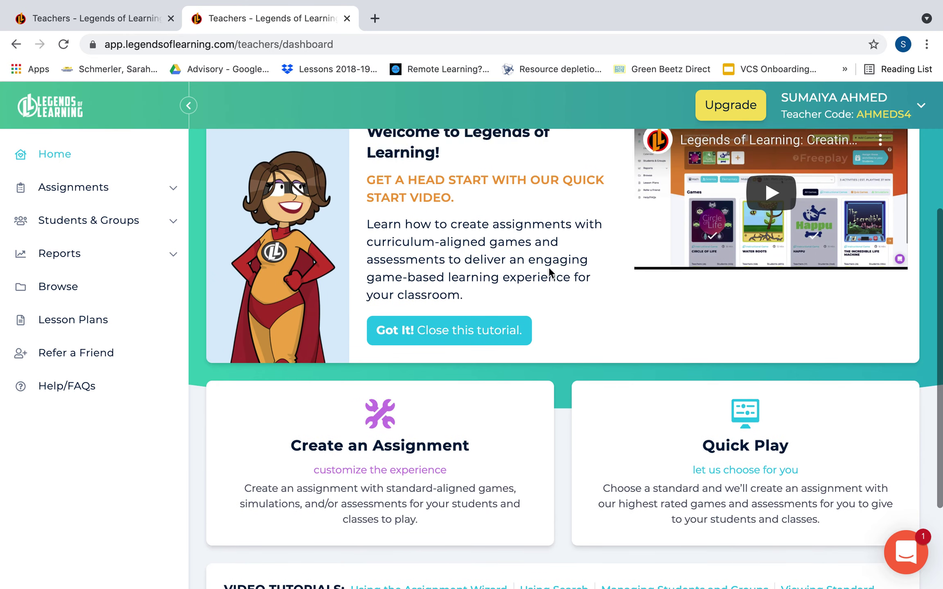